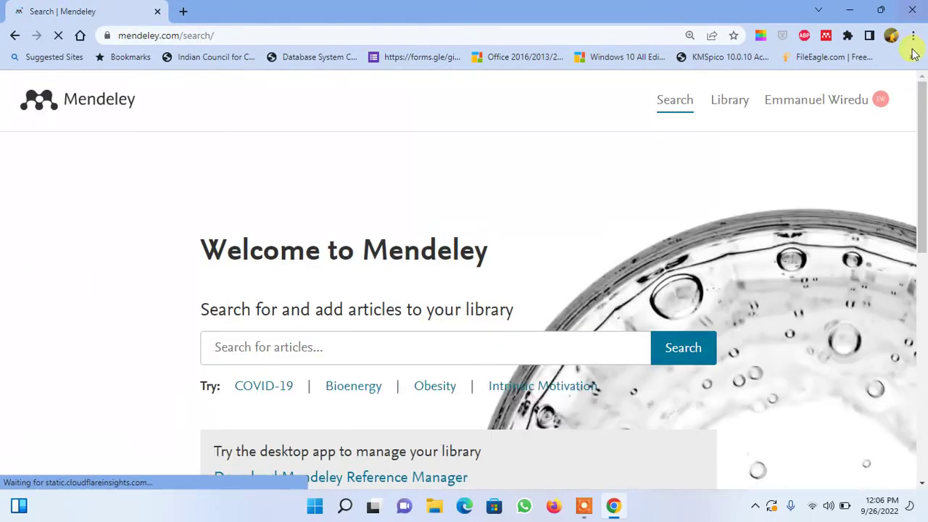
Sign out of the current Mendeley web account.
{"action": "left_click", "coordinate": [830, 109]}
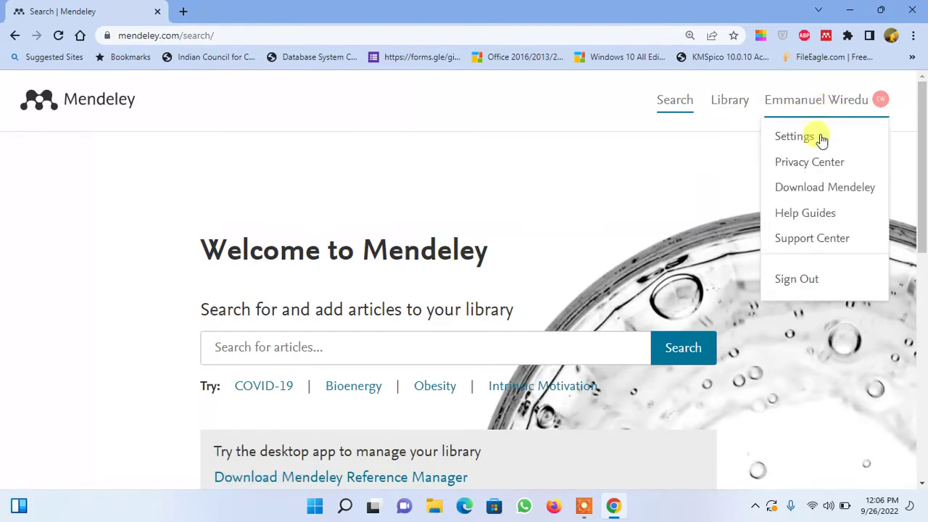
{"action": "left_click", "coordinate": [784, 280]}
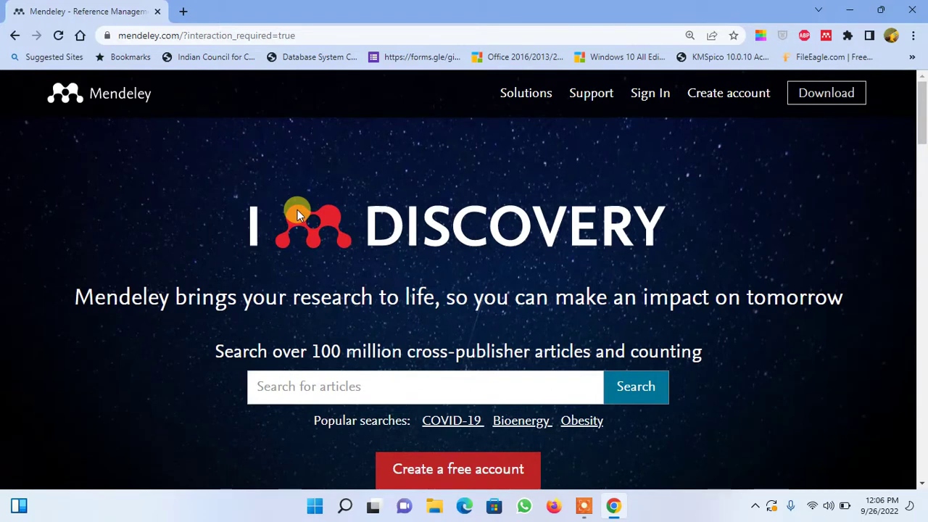
Start from the free account option on the Mendeley home page and sign in with the existing account's password.
{"action": "scroll", "coordinate": [297, 209], "scroll_direction": "down", "scroll_amount": 1}
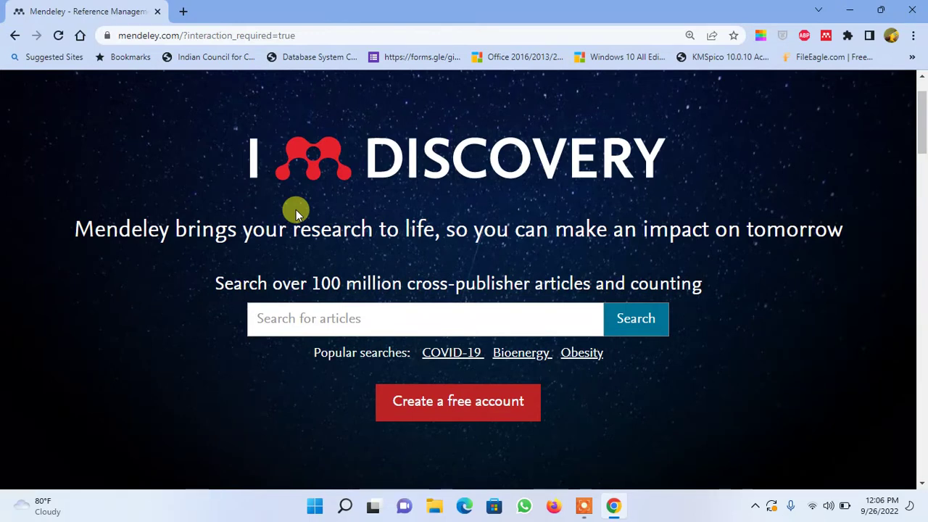
{"action": "left_click", "coordinate": [429, 405]}
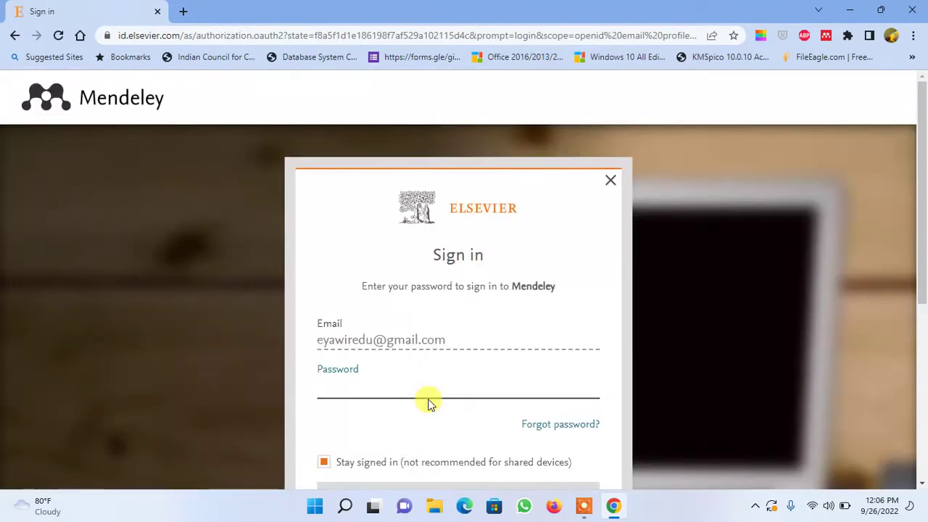
{"action": "scroll", "coordinate": [429, 393], "scroll_direction": "down", "scroll_amount": 1}
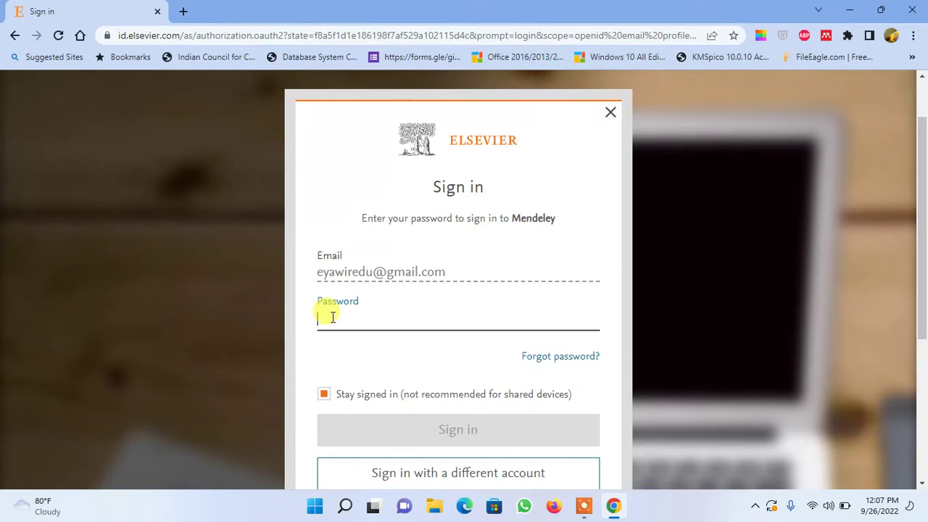
{"action": "type", "text": "•••••••"}
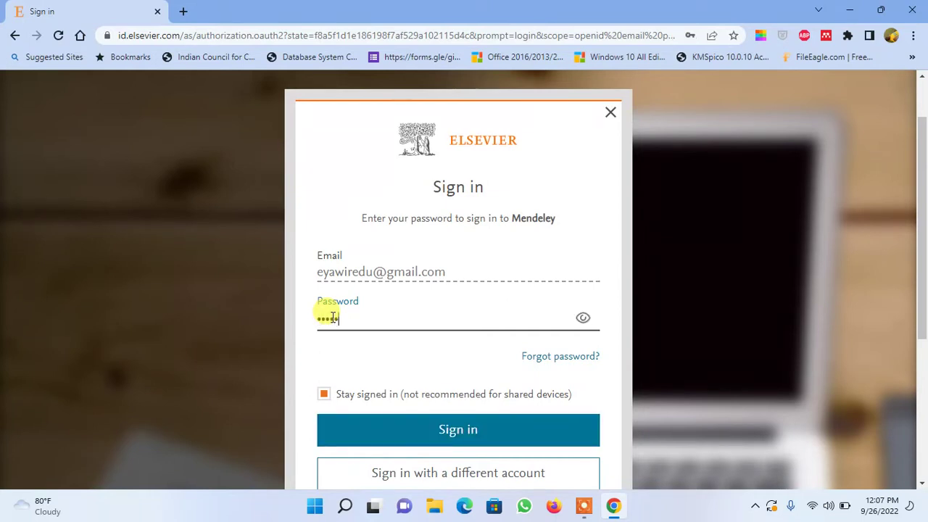
{"action": "type", "text": "•••••"}
{"action": "left_click", "coordinate": [482, 440]}
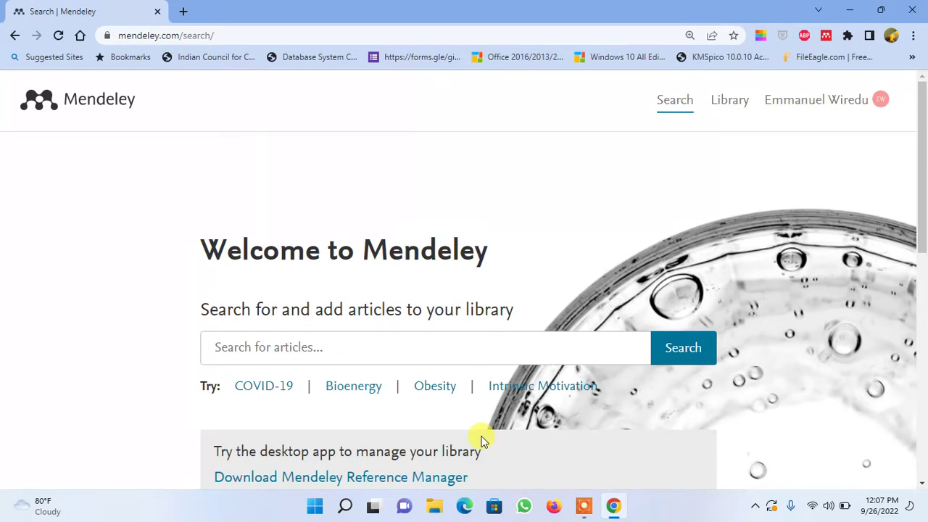
Open the Mendeley web library and sync it.
{"action": "left_click", "coordinate": [733, 104]}
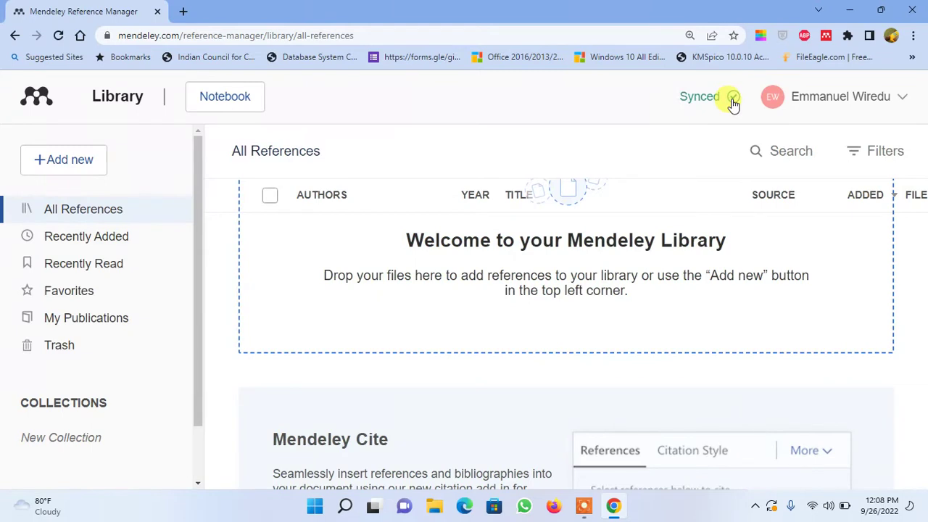
{"action": "left_click", "coordinate": [732, 98]}
Switch to Word, create a blank document and dismiss the genuine Office notice.
{"action": "left_click", "coordinate": [341, 506]}
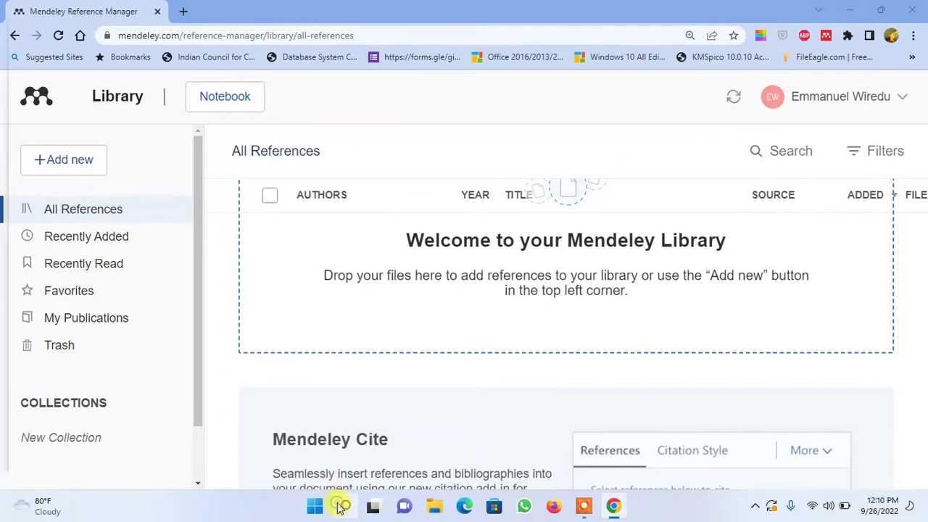
{"action": "type", "text": "w"}
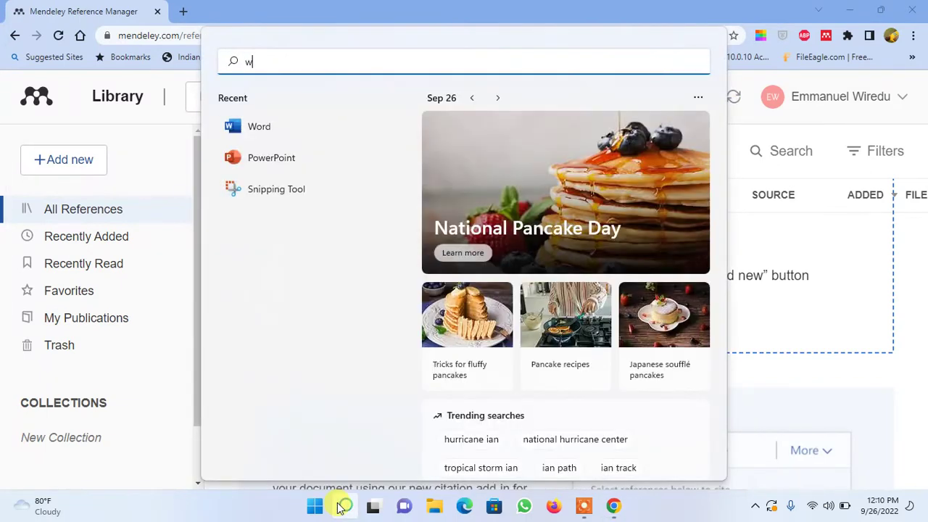
{"action": "type", "text": "ord"}
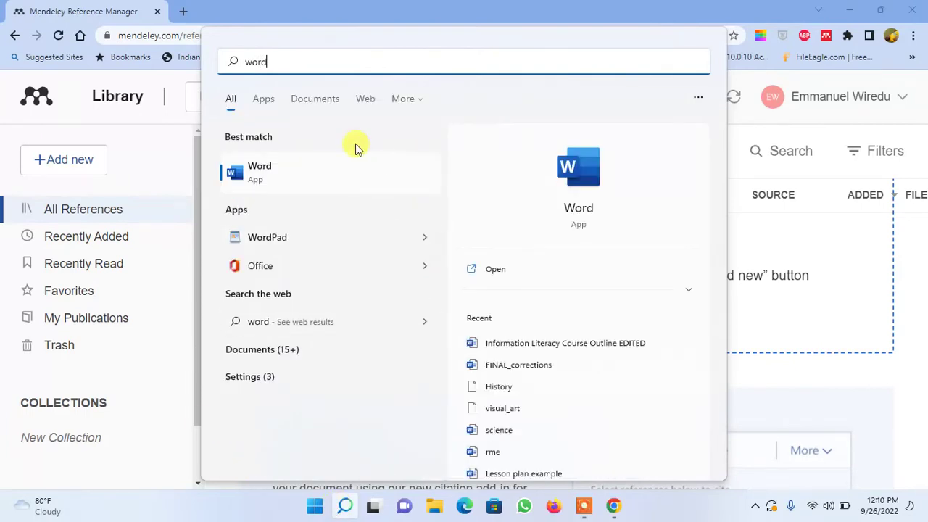
{"action": "left_click", "coordinate": [323, 172]}
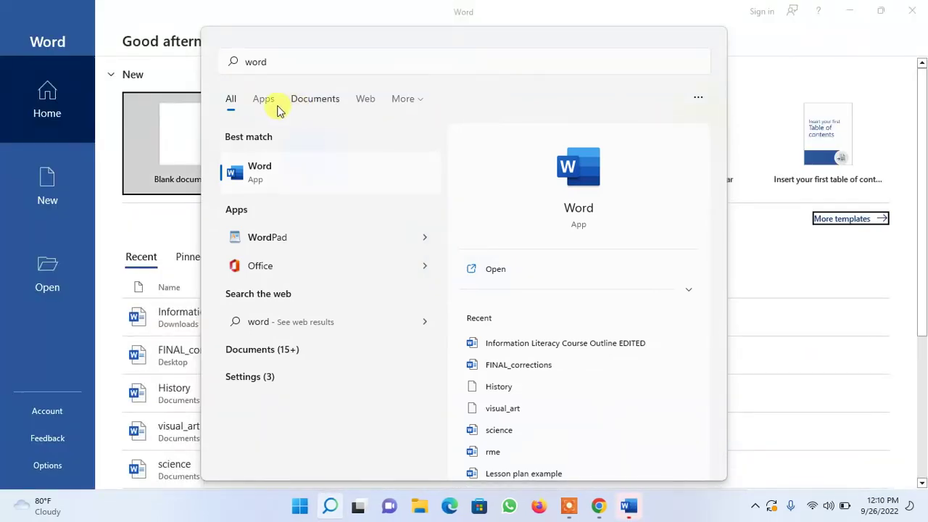
{"action": "left_click", "coordinate": [169, 120]}
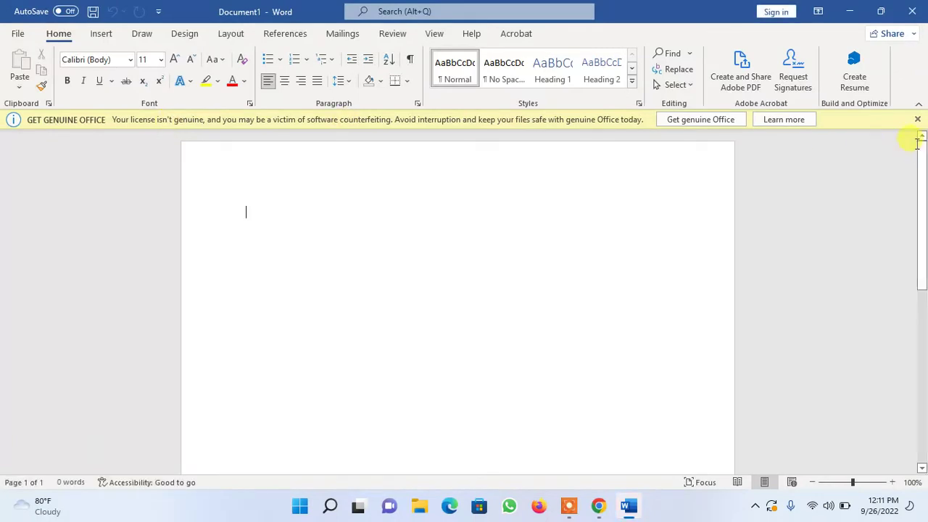
{"action": "left_click", "coordinate": [916, 119]}
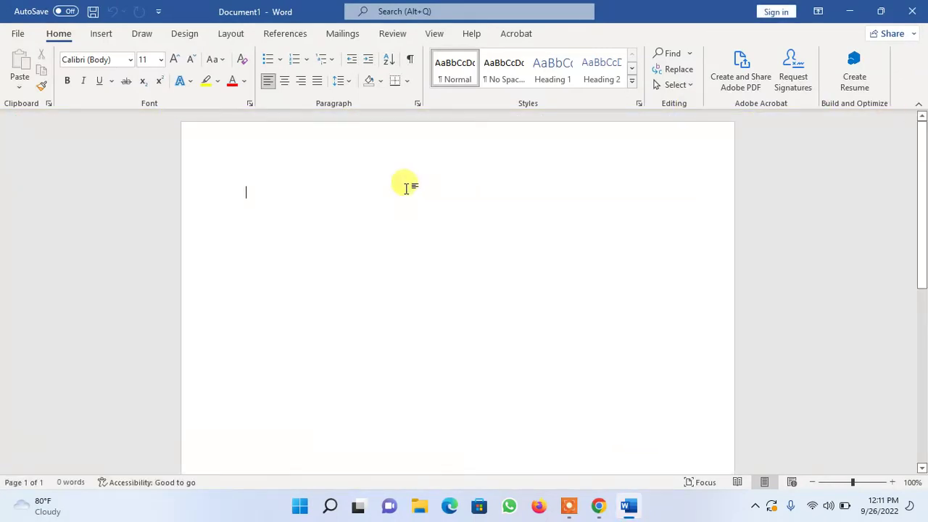
{"action": "left_click", "coordinate": [16, 35]}
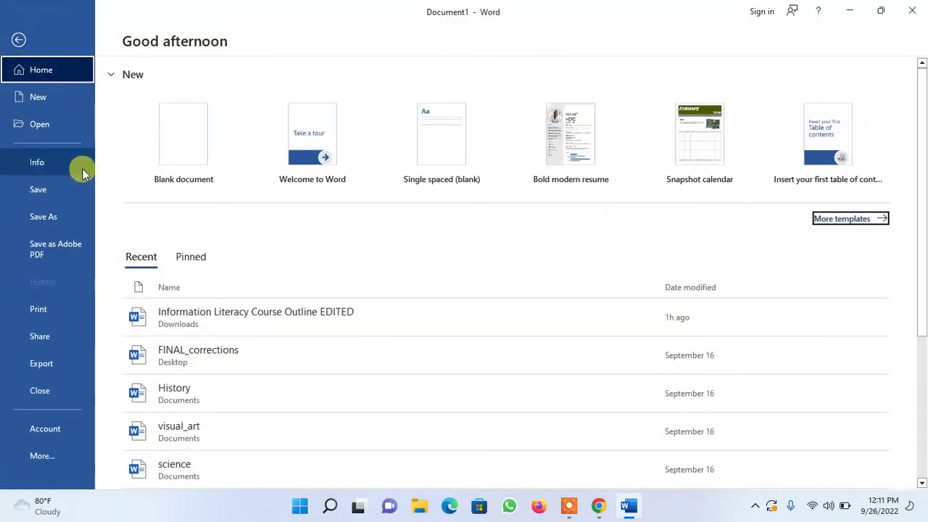
{"action": "left_click", "coordinate": [45, 432]}
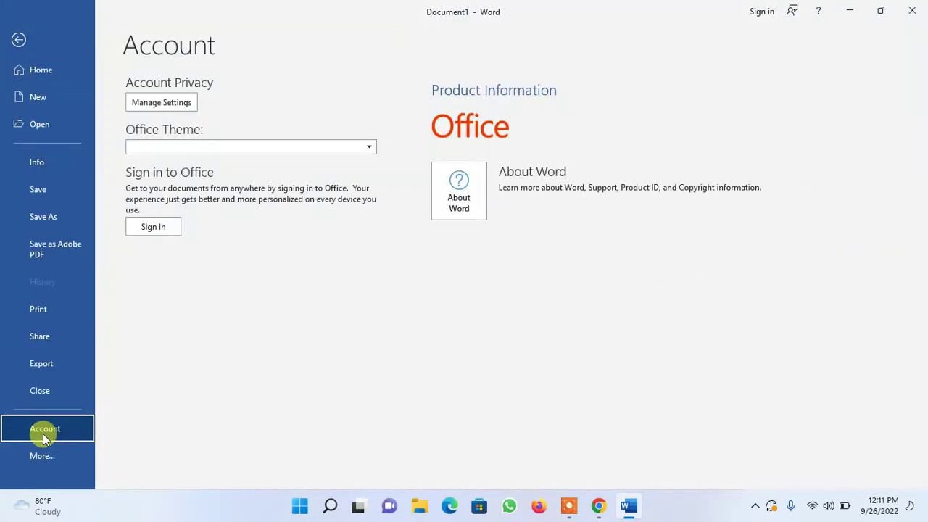
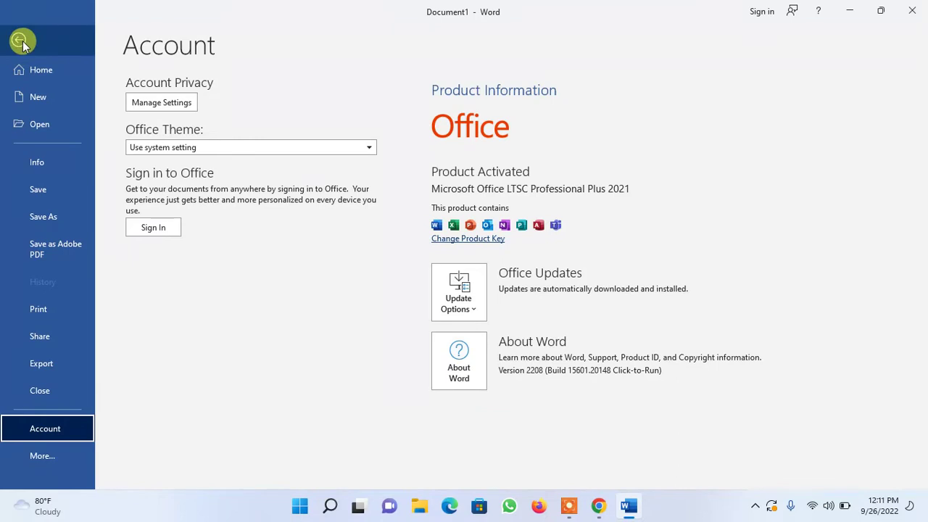
{"action": "left_click", "coordinate": [20, 41]}
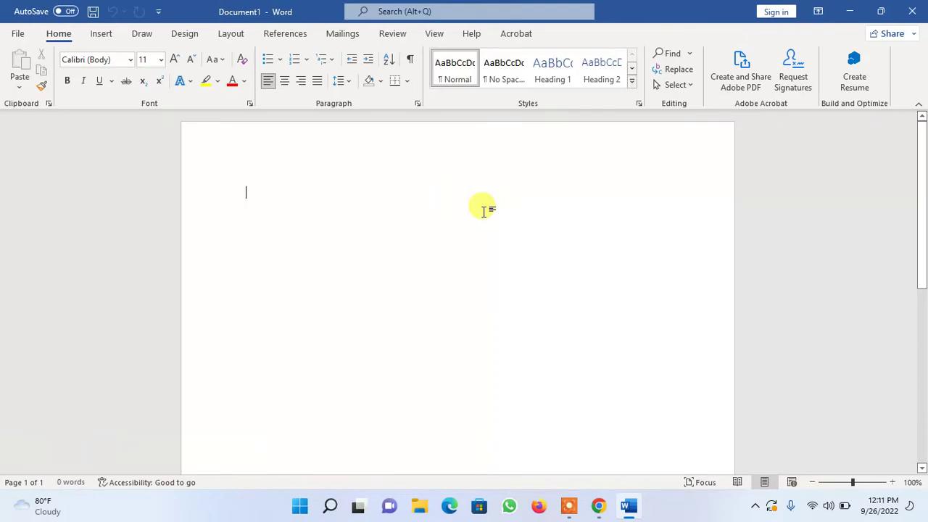
Add the Mendeley Cite add-in from the Reference category of the Office Add-ins store, accept its terms and dismiss the introductory tip.
{"action": "left_click", "coordinate": [101, 35]}
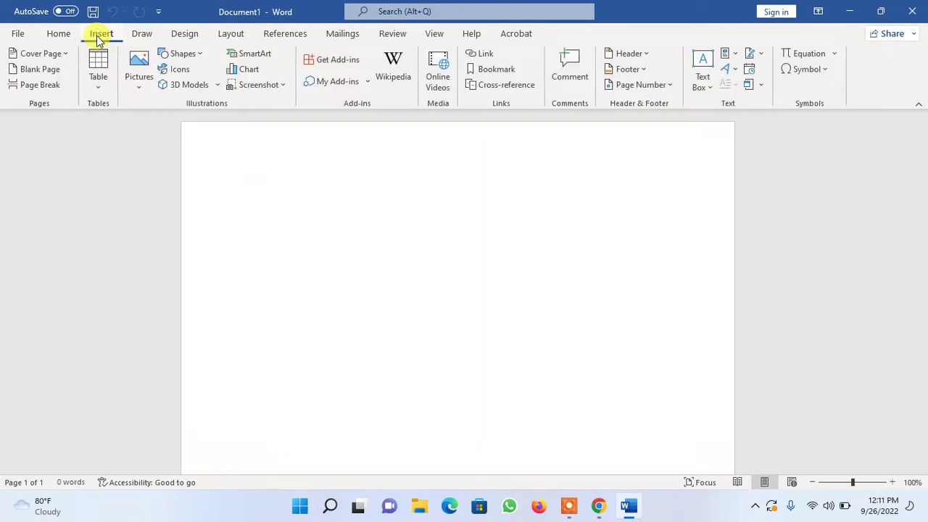
{"action": "left_click", "coordinate": [332, 62]}
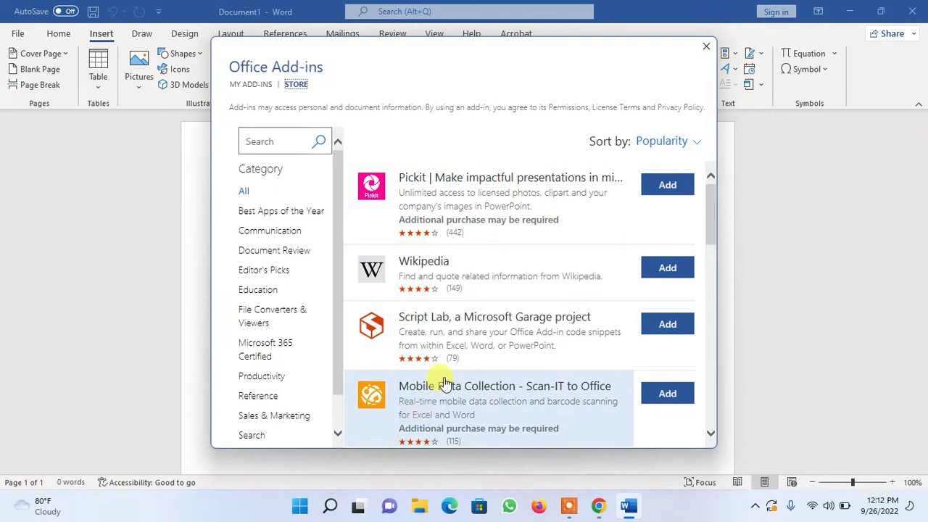
{"action": "left_click", "coordinate": [255, 396]}
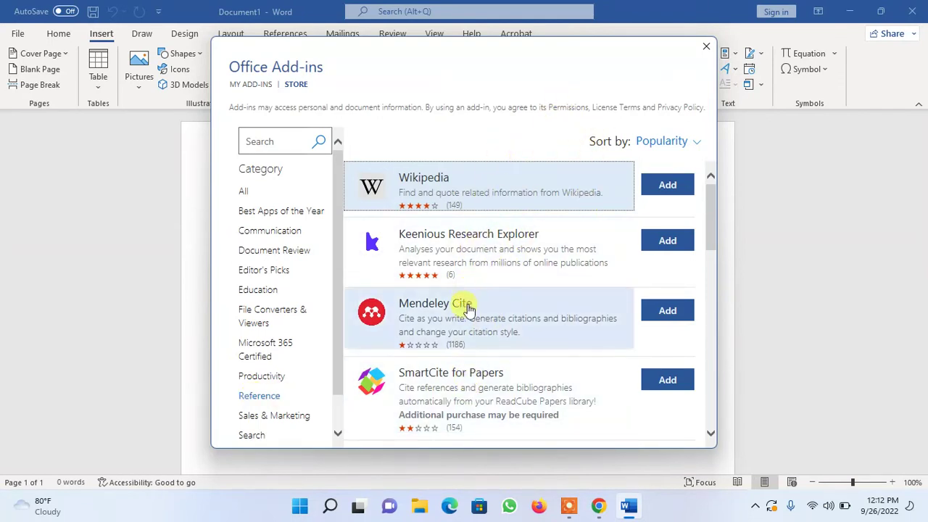
{"action": "scroll", "coordinate": [463, 245], "scroll_direction": "down", "scroll_amount": 2}
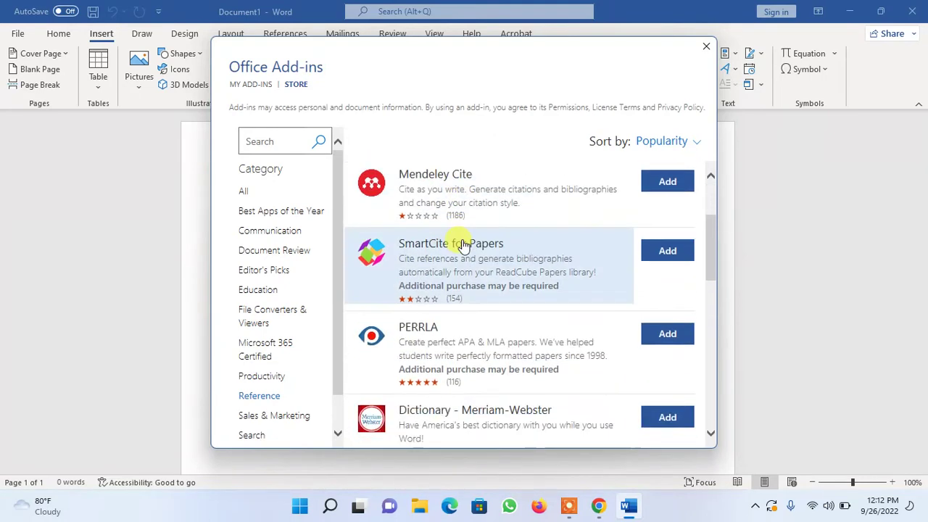
{"action": "scroll", "coordinate": [460, 275], "scroll_direction": "down", "scroll_amount": 1}
{"action": "scroll", "coordinate": [455, 341], "scroll_direction": "up", "scroll_amount": 3}
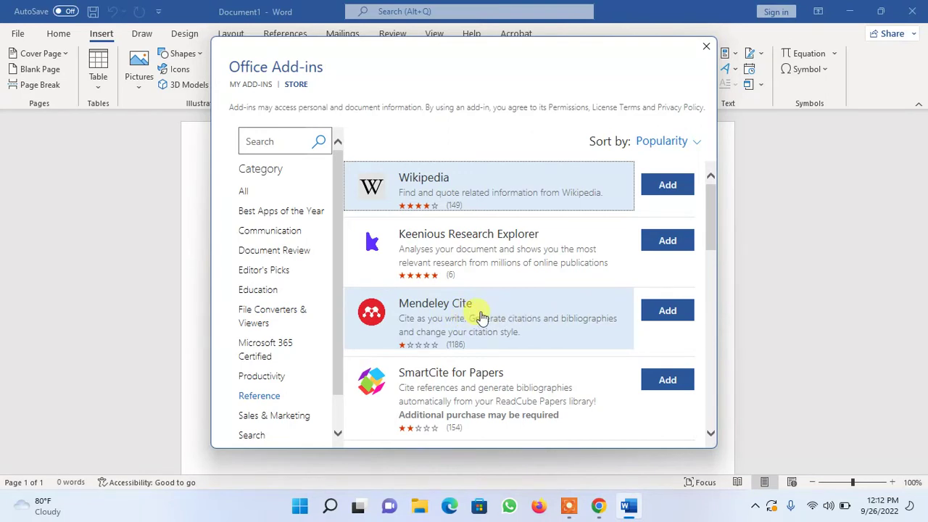
{"action": "left_click", "coordinate": [658, 312]}
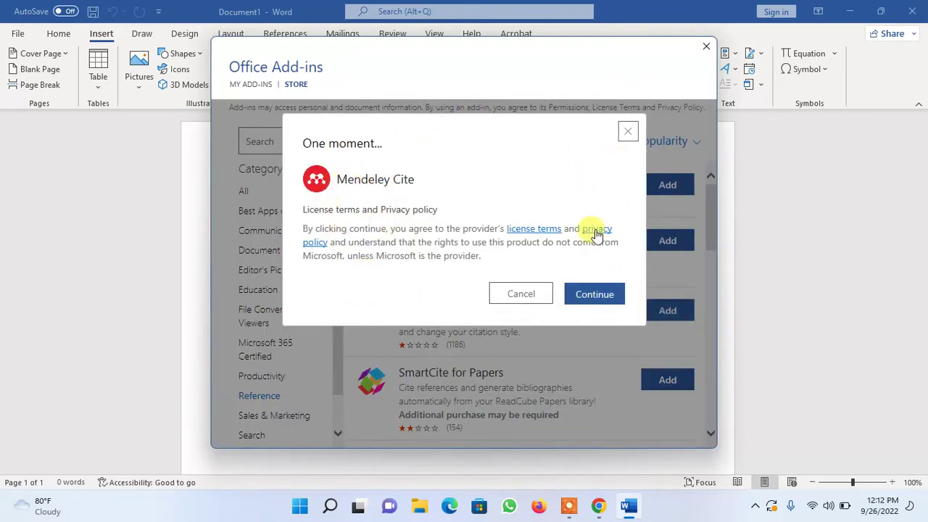
{"action": "left_click", "coordinate": [584, 296]}
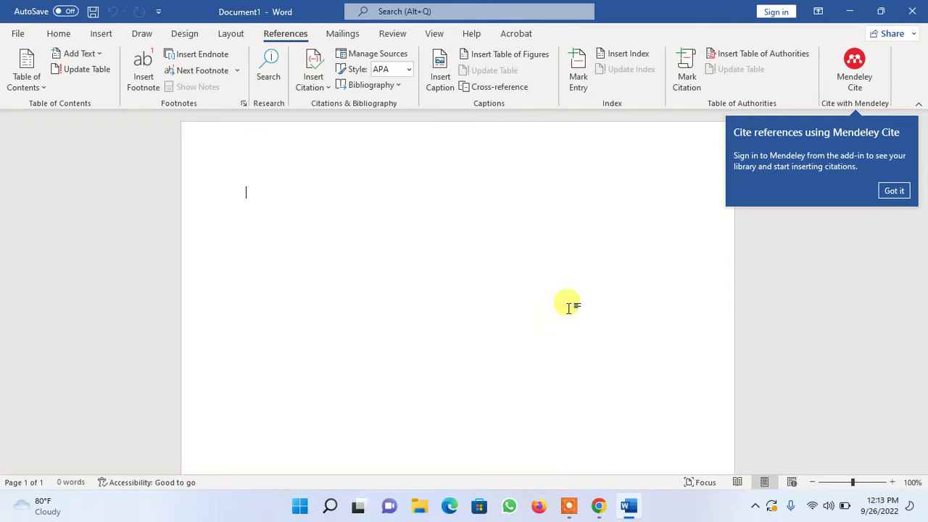
{"action": "left_click", "coordinate": [898, 190]}
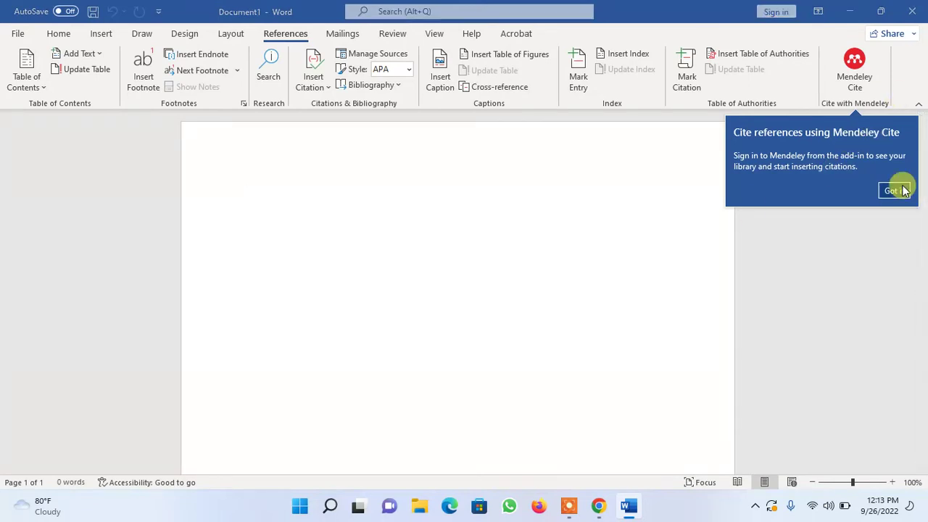
Open Mendeley Cite in the document and sign out of its connected account.
{"action": "left_click", "coordinate": [855, 76]}
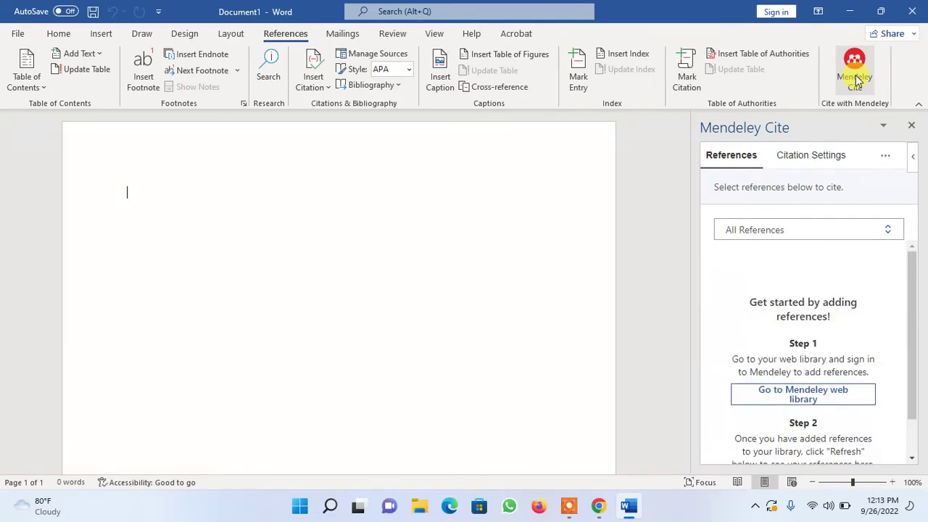
{"action": "left_click", "coordinate": [886, 155]}
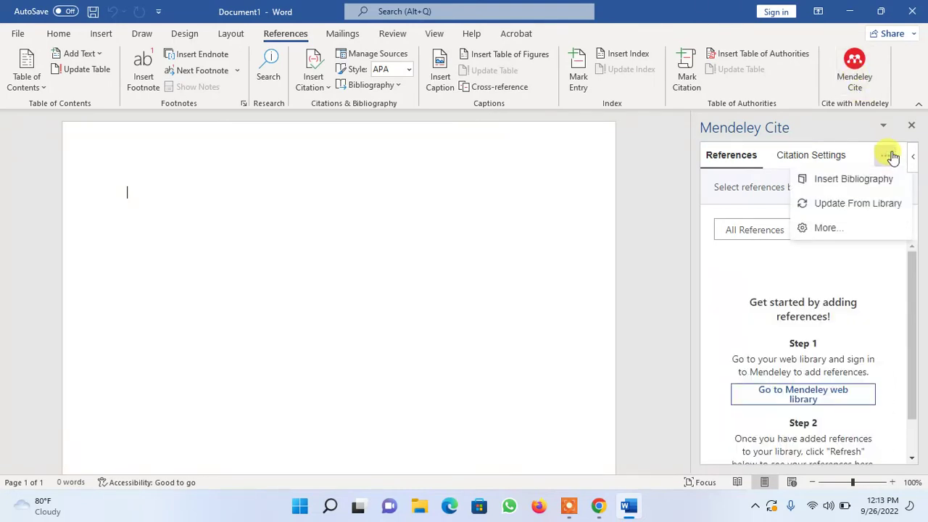
{"action": "left_click", "coordinate": [820, 229]}
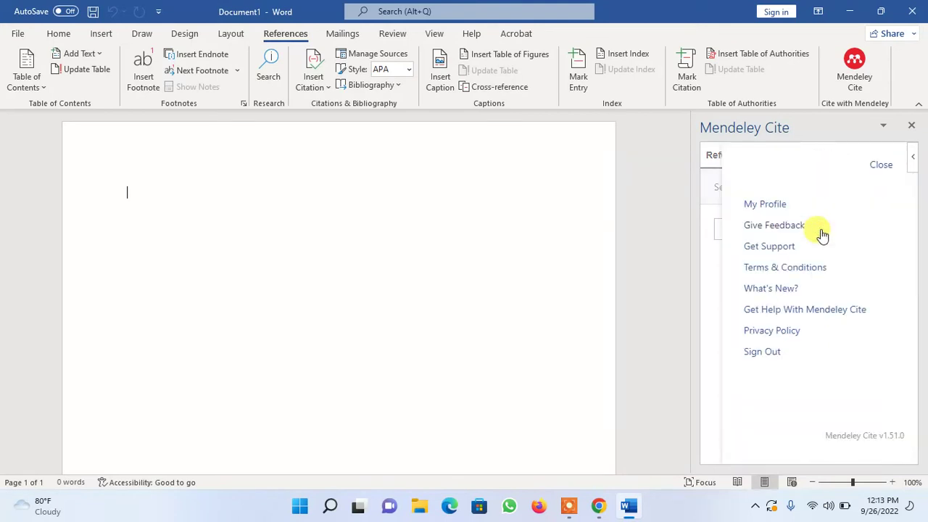
{"action": "left_click", "coordinate": [760, 352]}
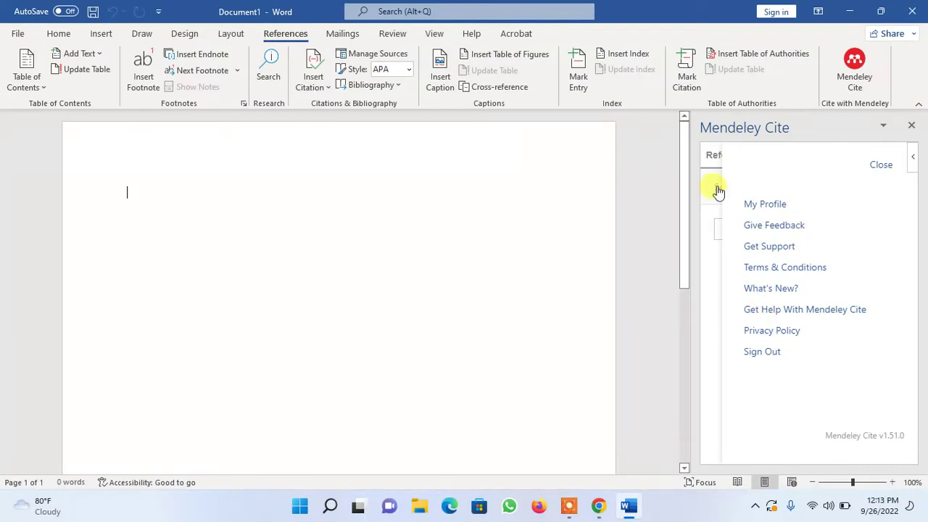
{"action": "left_click", "coordinate": [873, 165]}
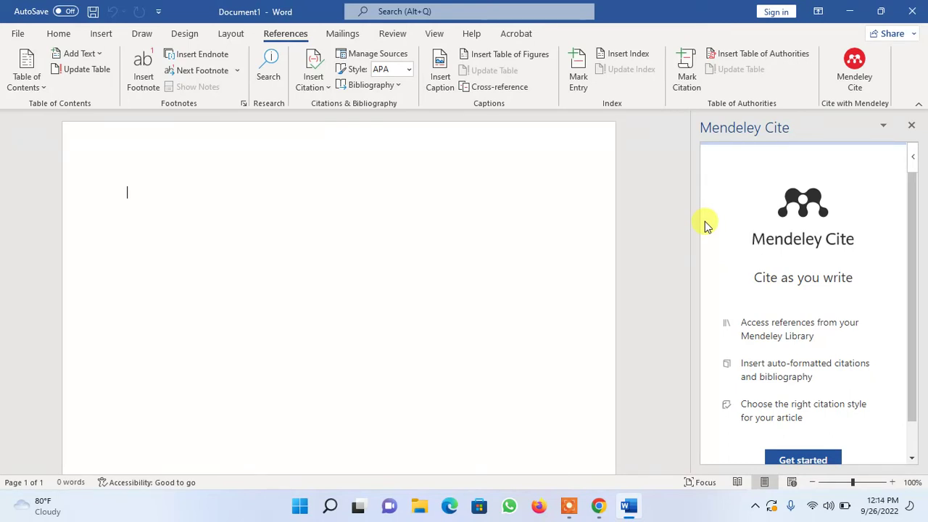
Start Mendeley Cite from its welcome page and sign in with the account password.
{"action": "scroll", "coordinate": [704, 224], "scroll_direction": "down", "scroll_amount": 1}
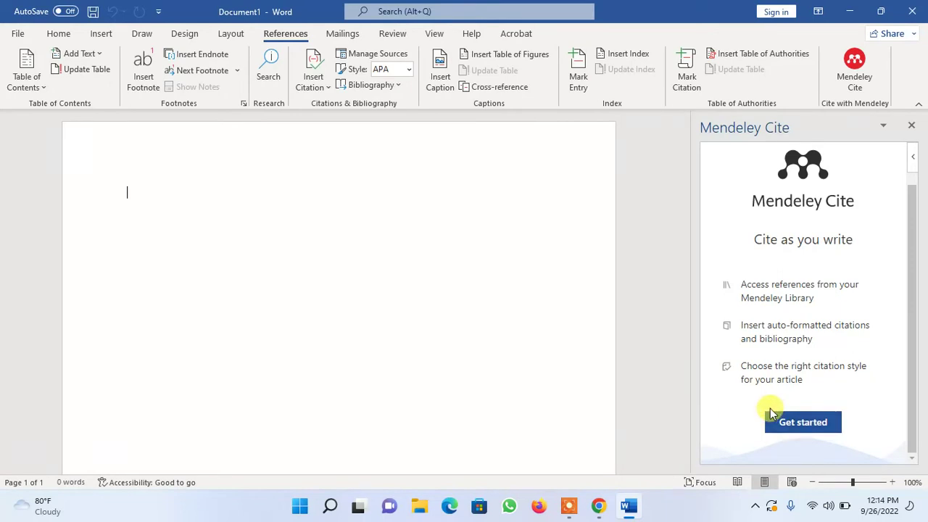
{"action": "left_click", "coordinate": [803, 423]}
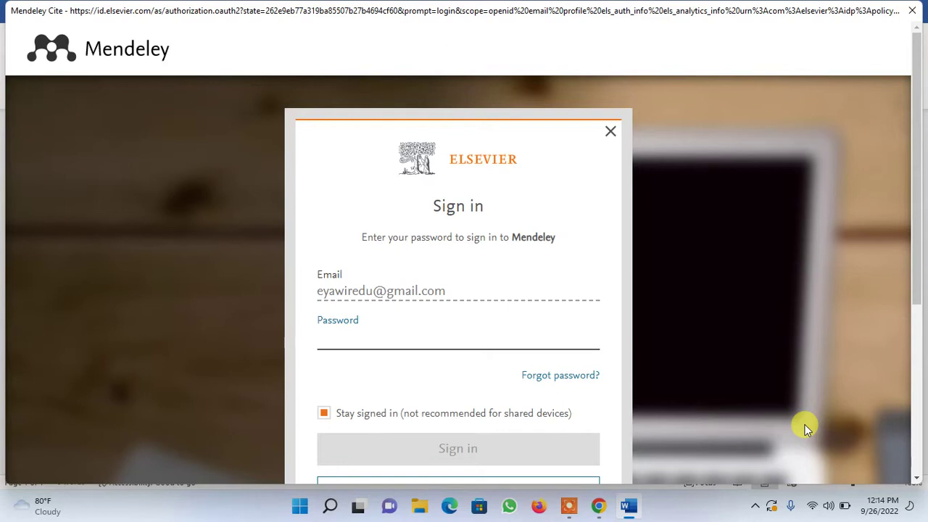
{"action": "type", "text": "*********"}
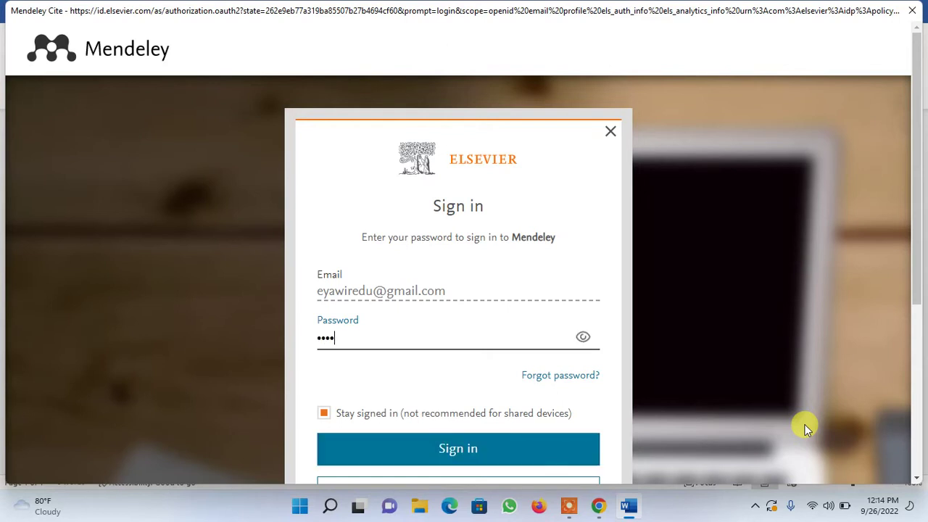
{"action": "type", "text": "***"}
{"action": "left_click", "coordinate": [480, 456]}
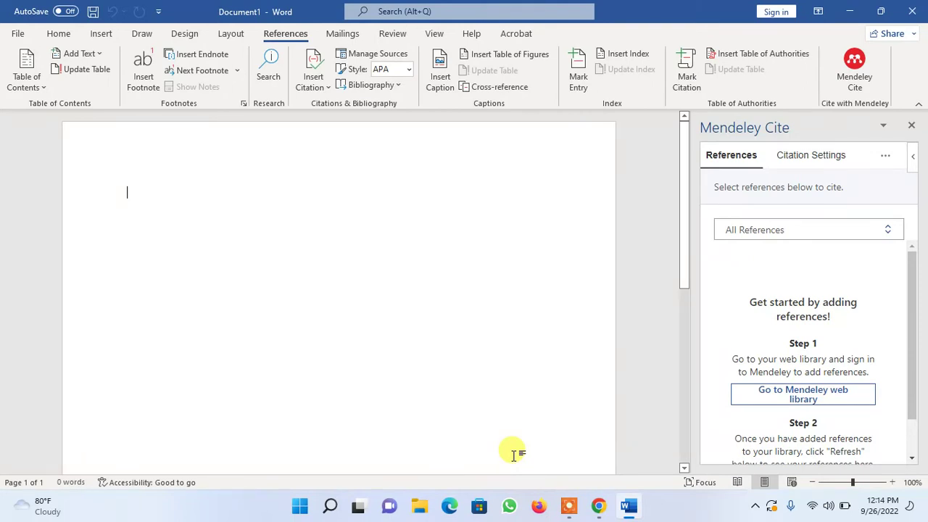
{"action": "left_click", "coordinate": [417, 506]}
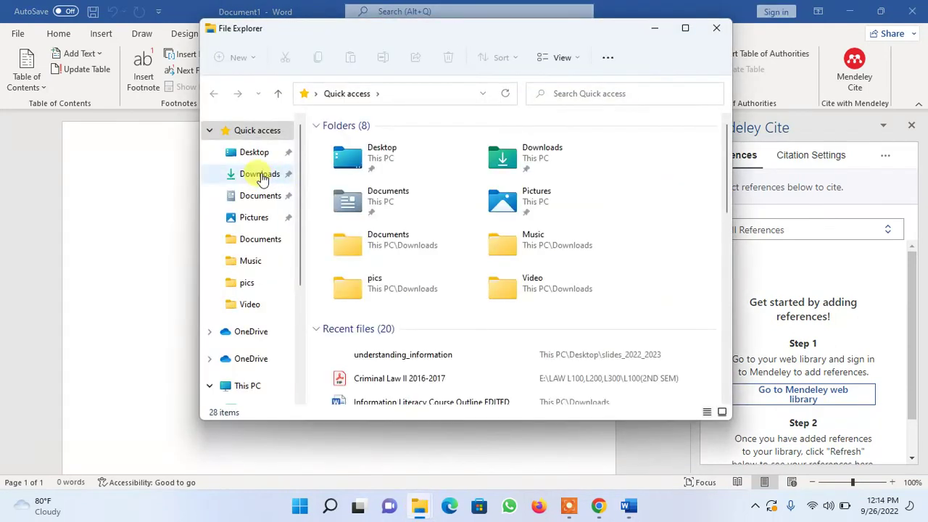
{"action": "left_click", "coordinate": [261, 177]}
{"action": "scroll", "coordinate": [471, 230], "scroll_direction": "down", "scroll_amount": 2}
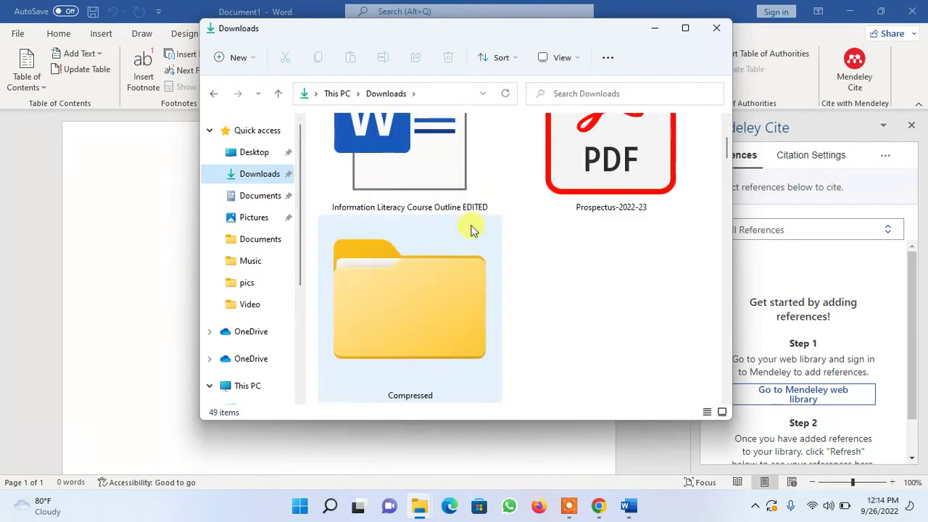
{"action": "scroll", "coordinate": [471, 230], "scroll_direction": "down", "scroll_amount": 5}
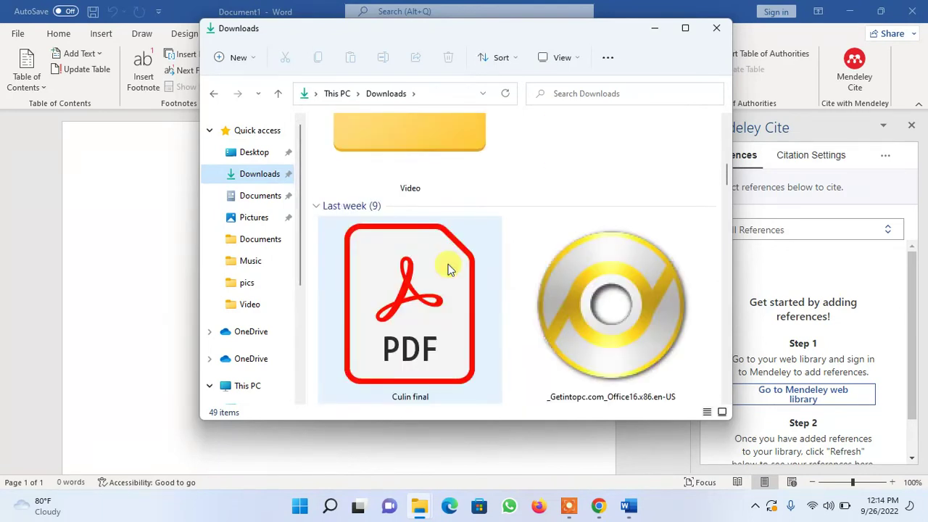
{"action": "scroll", "coordinate": [448, 269], "scroll_direction": "down", "scroll_amount": 6}
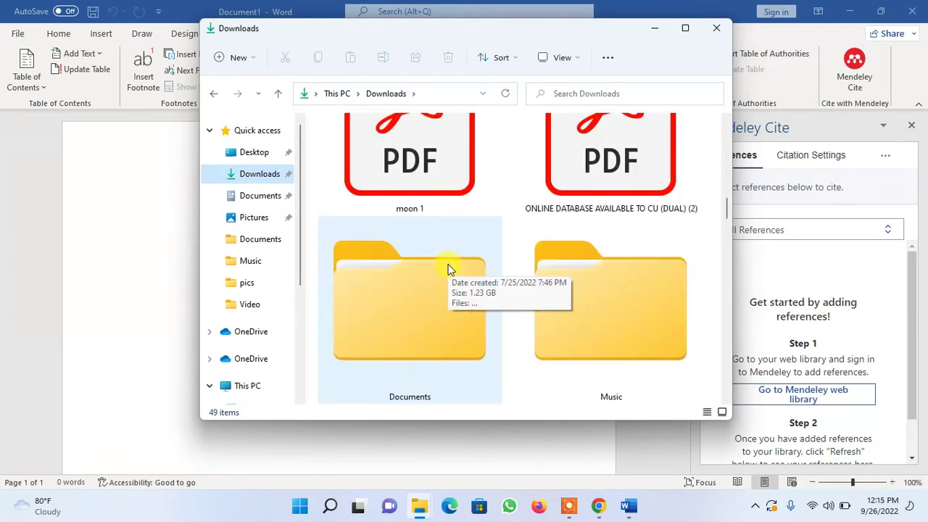
{"action": "scroll", "coordinate": [447, 269], "scroll_direction": "down", "scroll_amount": 2}
{"action": "double_click", "coordinate": [437, 176]}
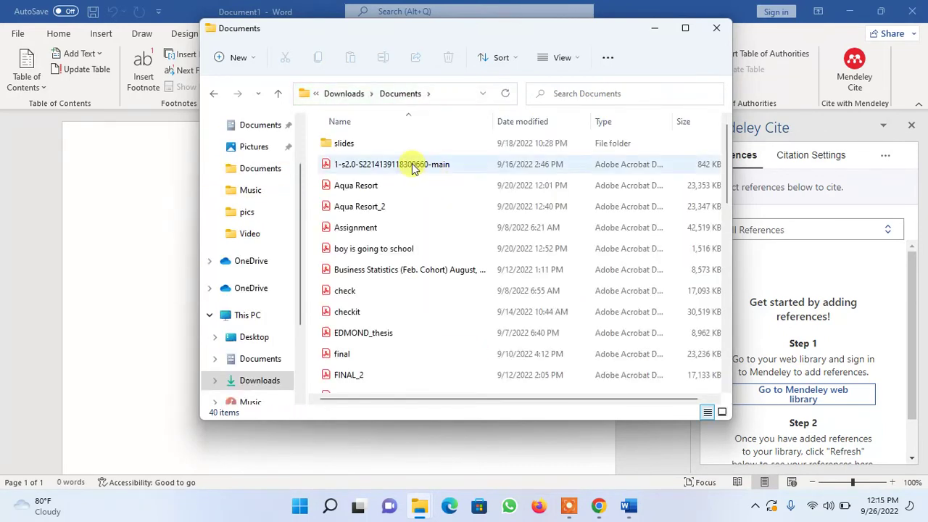
{"action": "left_click", "coordinate": [411, 169]}
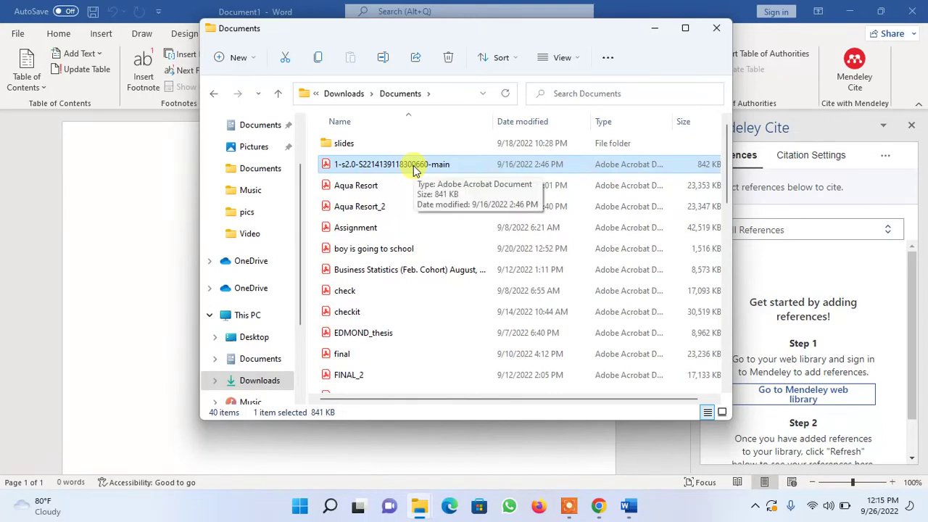
{"action": "double_click", "coordinate": [413, 165]}
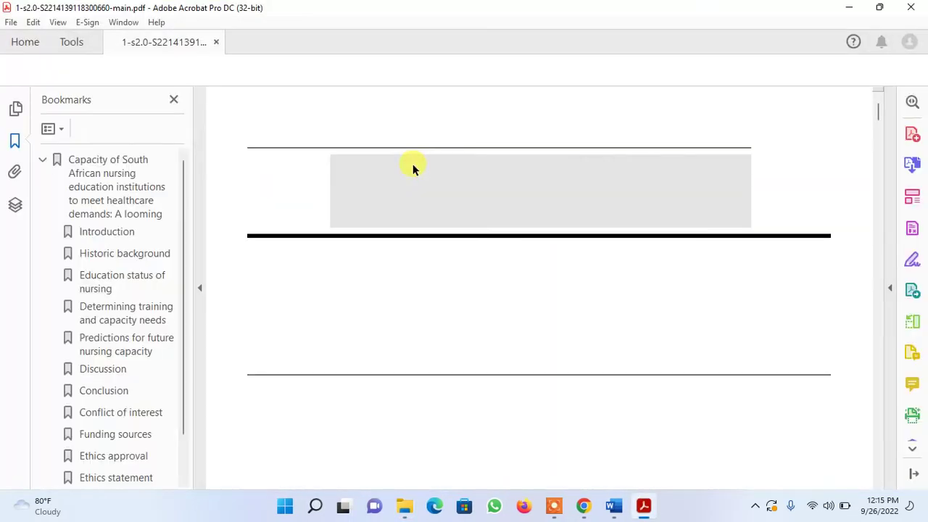
Copy the paragraph beginning "The current nursing education structure" on page 93 of the article and close the PDF.
{"action": "scroll", "coordinate": [406, 191], "scroll_direction": "down", "scroll_amount": 5}
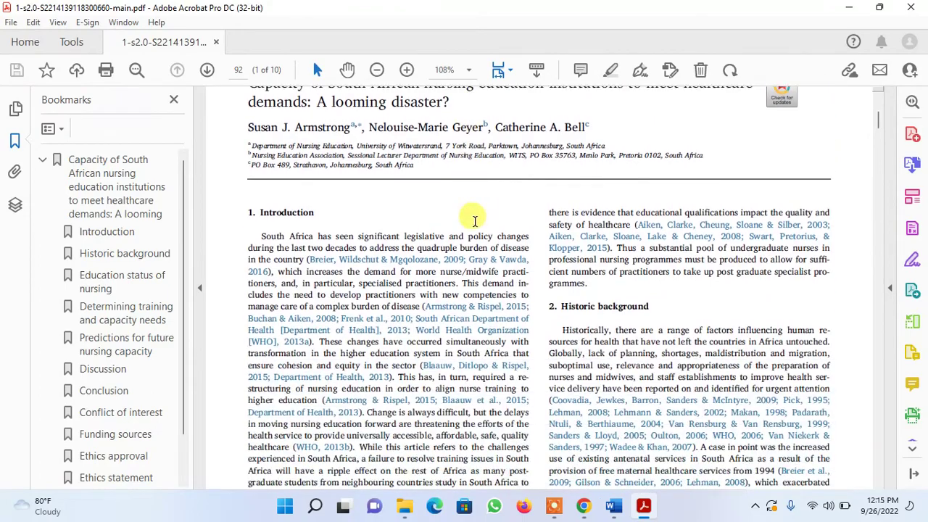
{"action": "scroll", "coordinate": [475, 217], "scroll_direction": "down", "scroll_amount": 15}
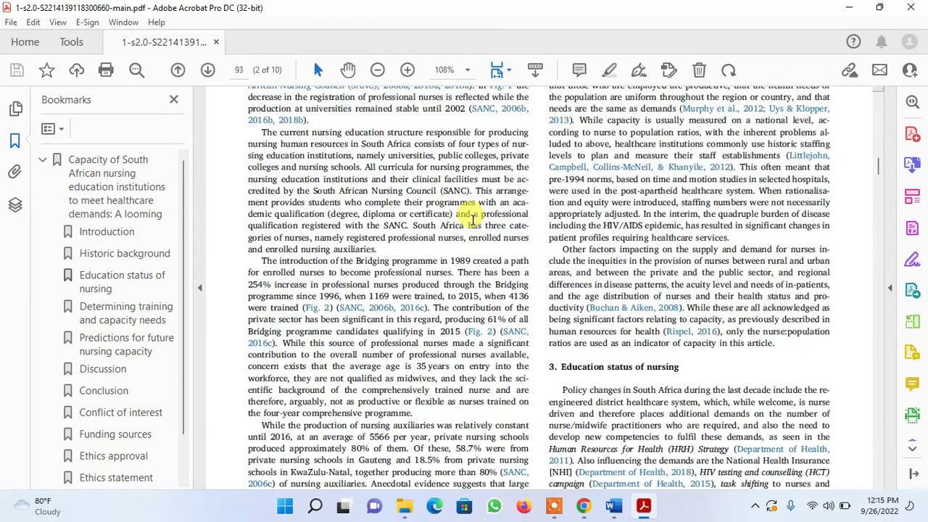
{"action": "scroll", "coordinate": [472, 218], "scroll_direction": "up", "scroll_amount": 2}
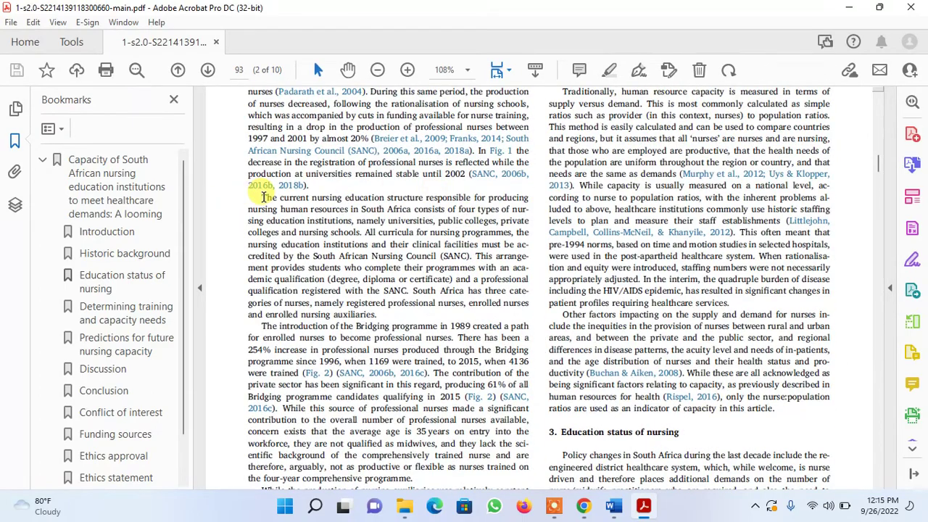
{"action": "left_click_drag", "start_coordinate": [262, 196], "coordinate": [380, 313]}
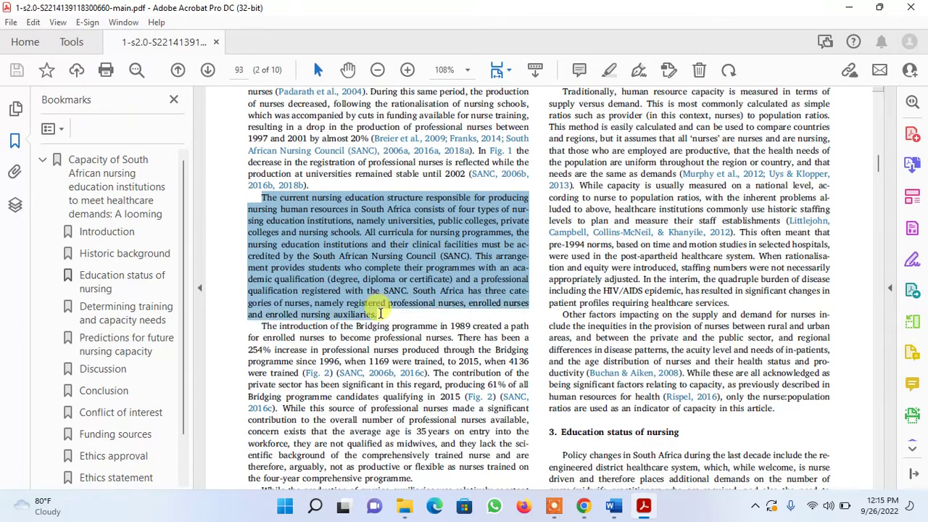
{"action": "right_click", "coordinate": [348, 244]}
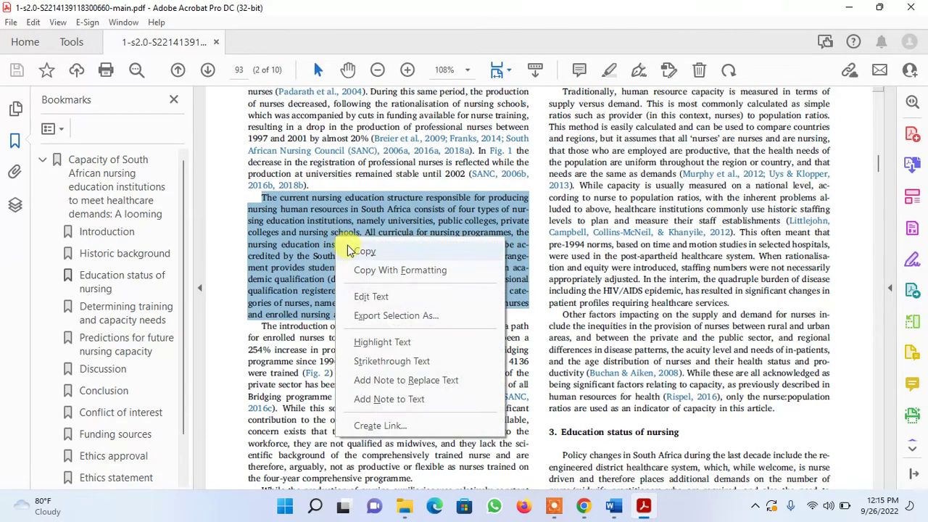
{"action": "left_click", "coordinate": [363, 251]}
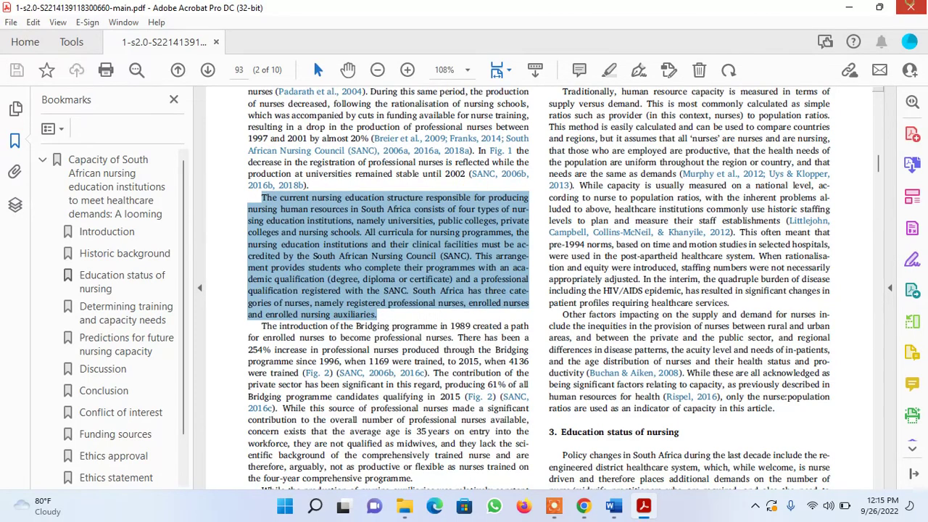
{"action": "left_click", "coordinate": [899, 8]}
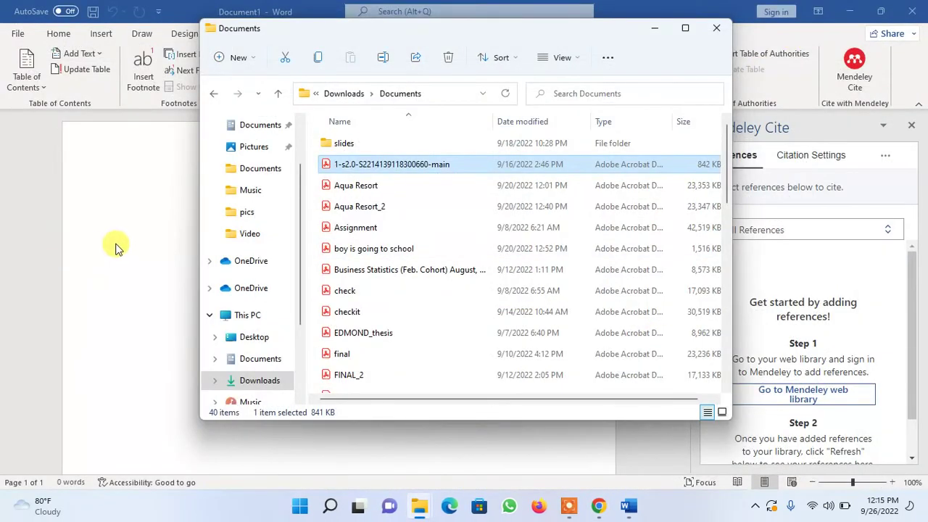
Return to the blank Word document and paste the copied paragraph as text only.
{"action": "left_click", "coordinate": [116, 243]}
{"action": "right_click", "coordinate": [158, 195]}
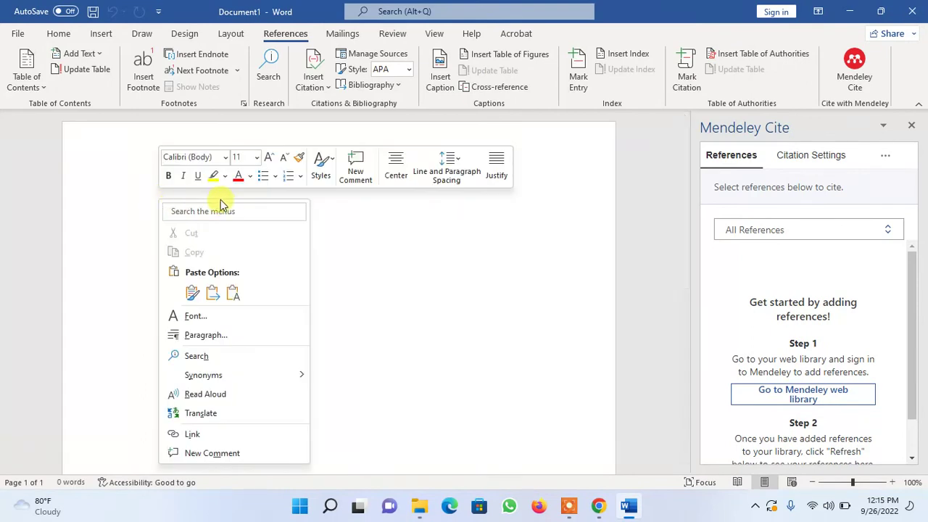
{"action": "left_click", "coordinate": [236, 289]}
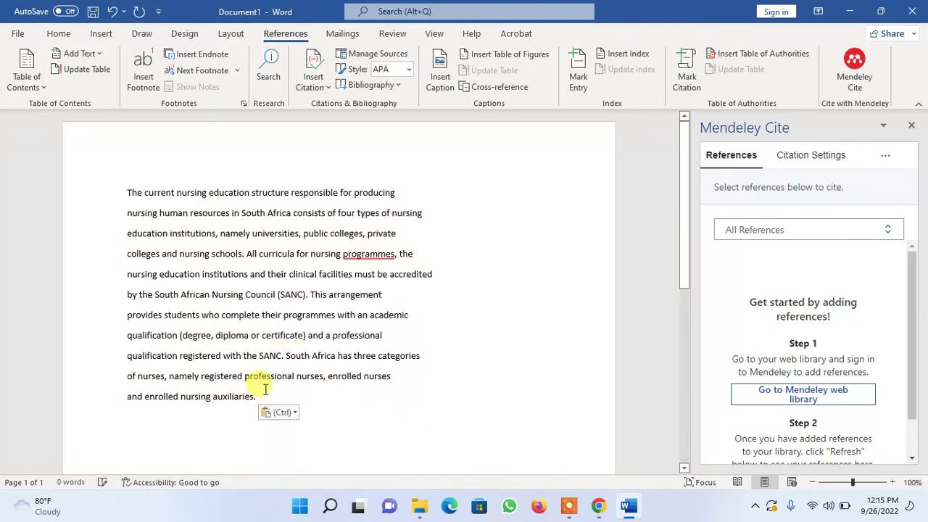
Try the default paste of the paragraph in place of the text-only one, and restore the text-only version.
{"action": "left_click", "coordinate": [112, 12]}
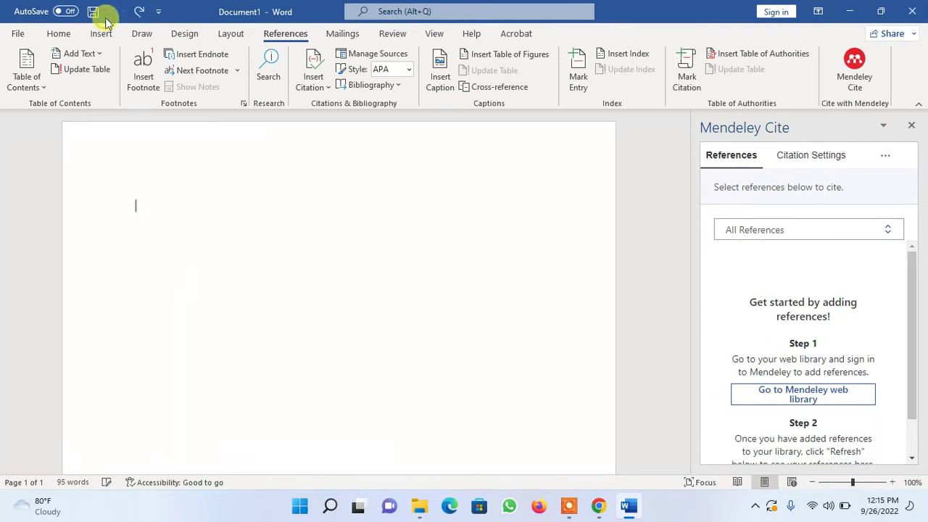
{"action": "right_click", "coordinate": [146, 193]}
{"action": "left_click", "coordinate": [124, 217]}
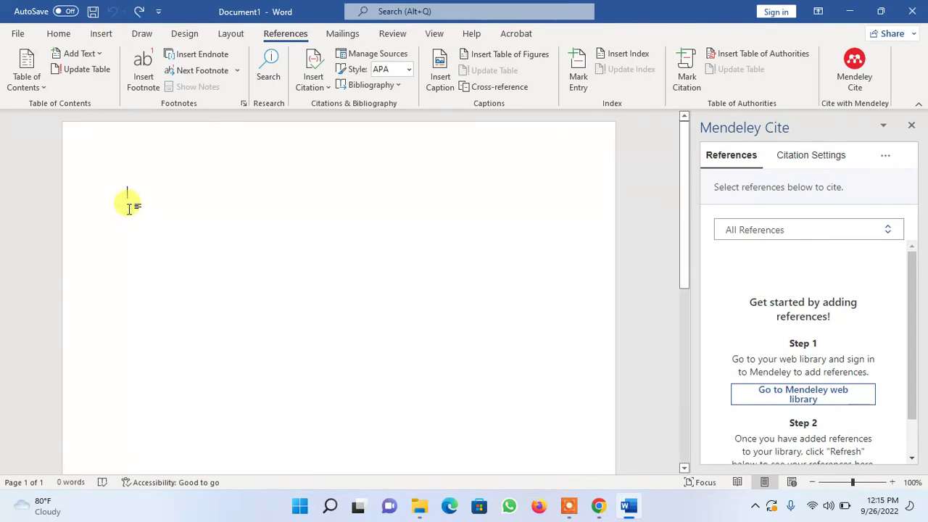
{"action": "key", "text": "ctrl+v"}
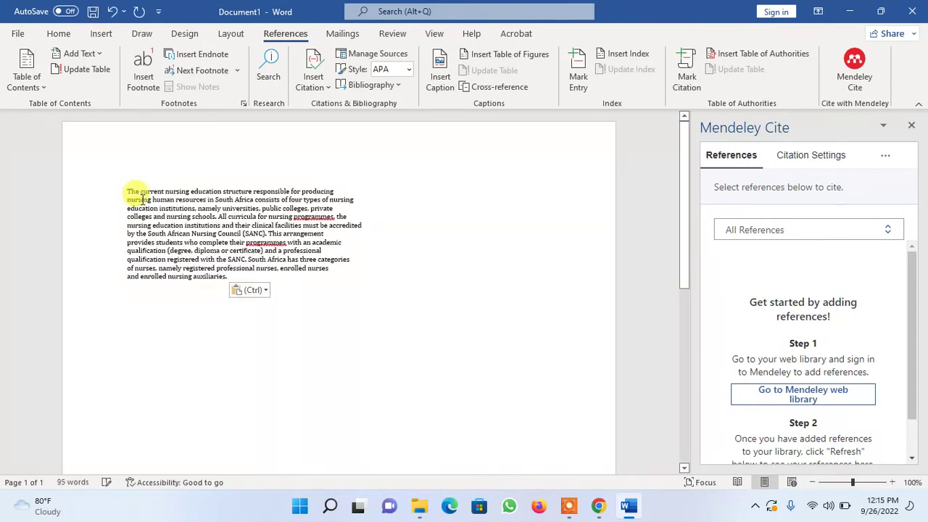
{"action": "left_click", "coordinate": [112, 11]}
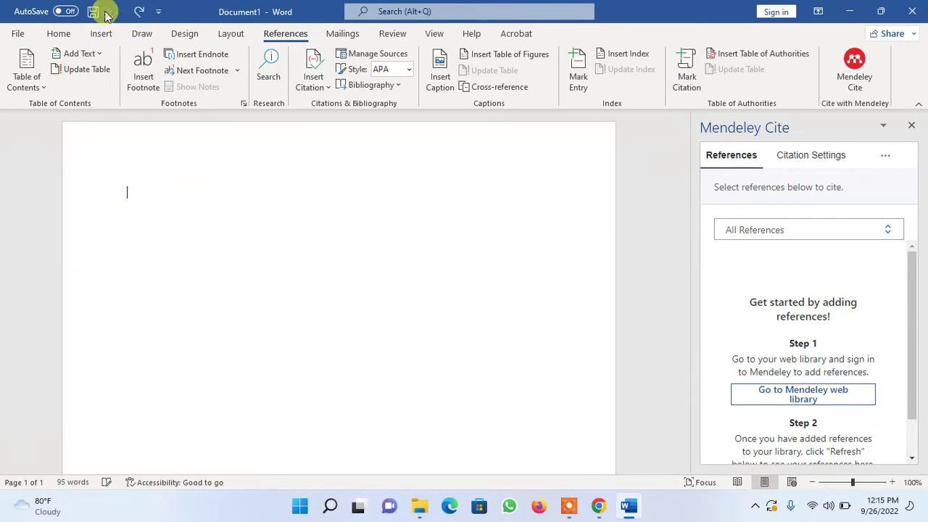
{"action": "right_click", "coordinate": [134, 200]}
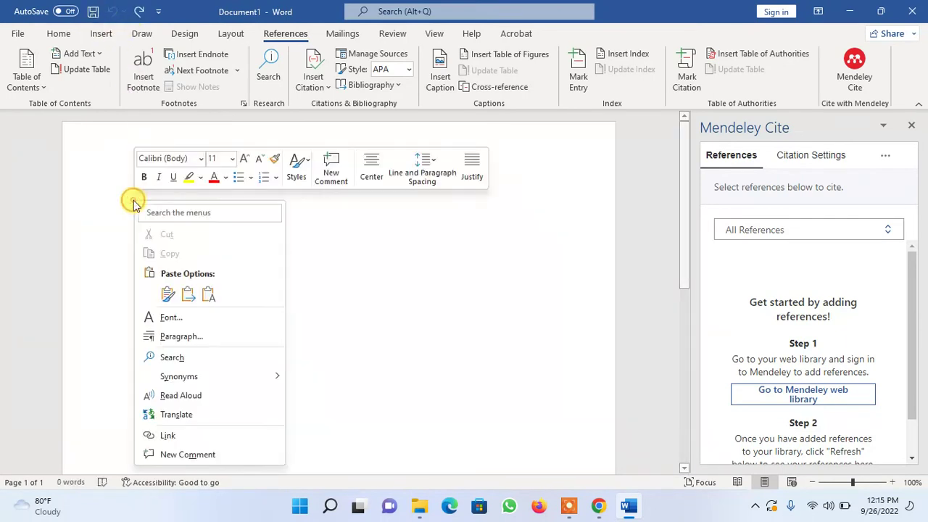
{"action": "left_click", "coordinate": [205, 293]}
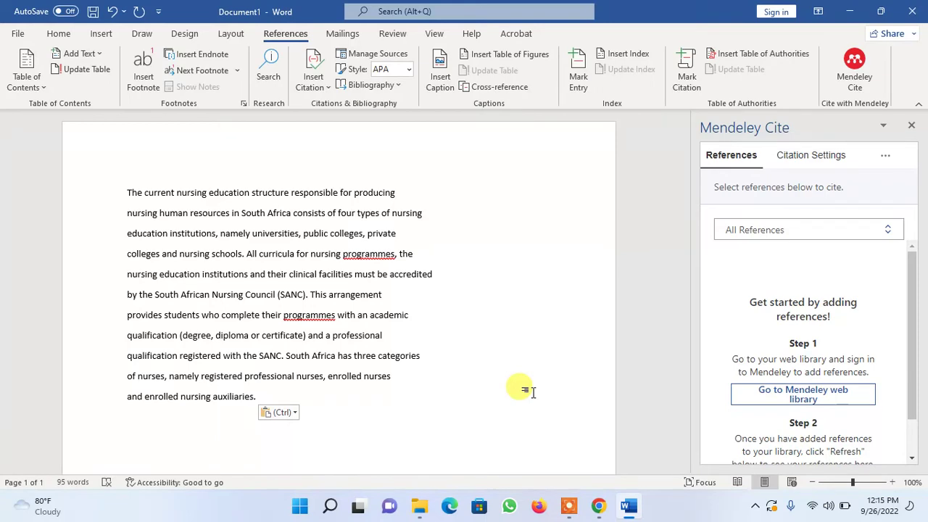
{"action": "left_click", "coordinate": [843, 6]}
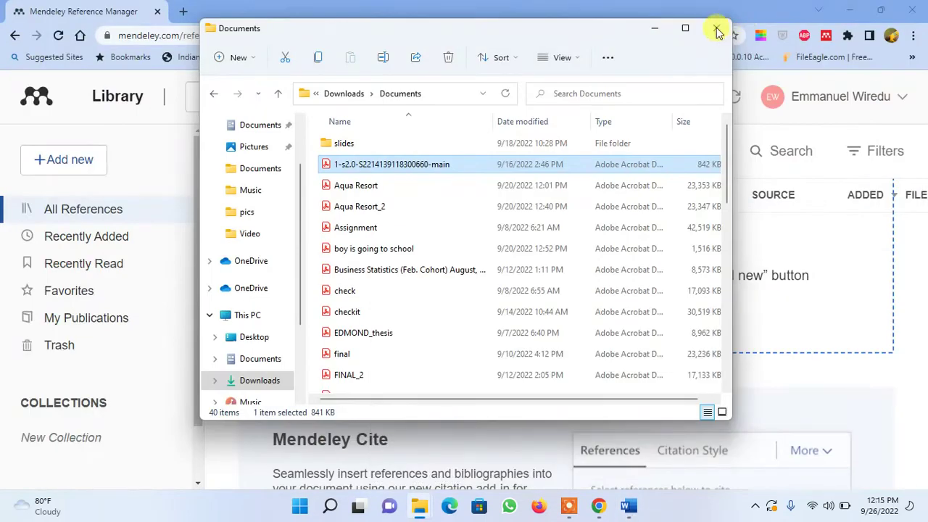
{"action": "left_click", "coordinate": [714, 28]}
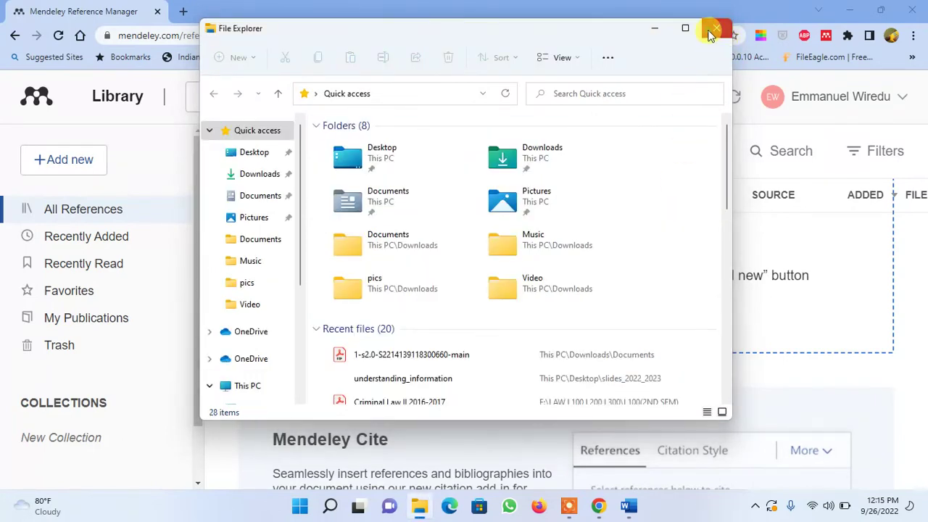
{"action": "left_click", "coordinate": [712, 29]}
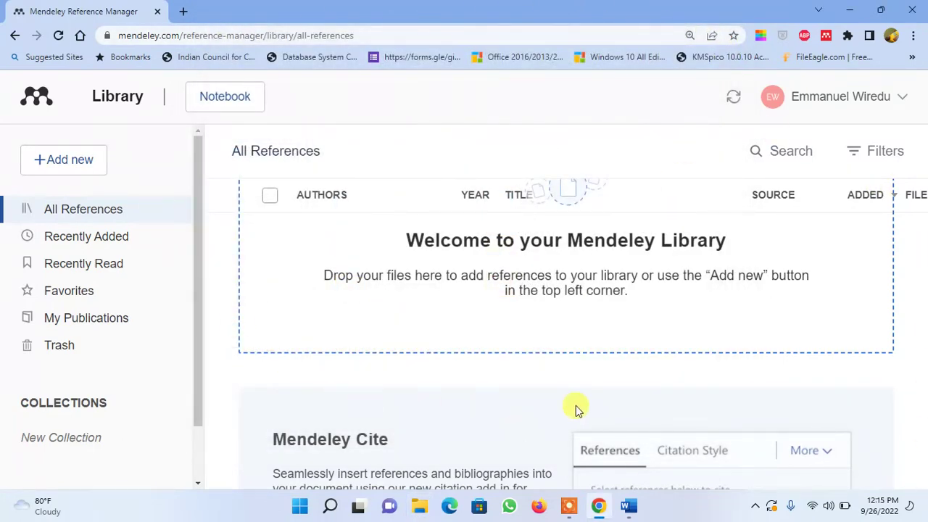
{"action": "left_click", "coordinate": [56, 160]}
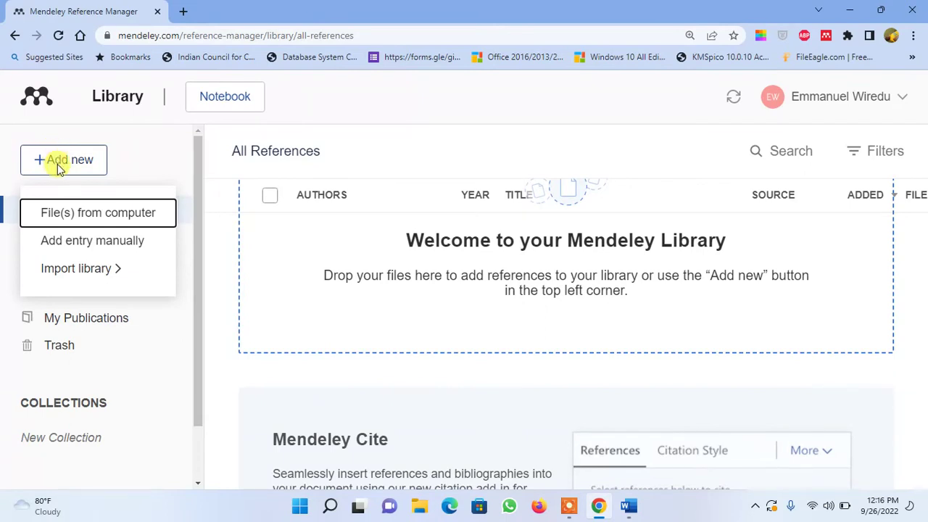
{"action": "left_click", "coordinate": [80, 214]}
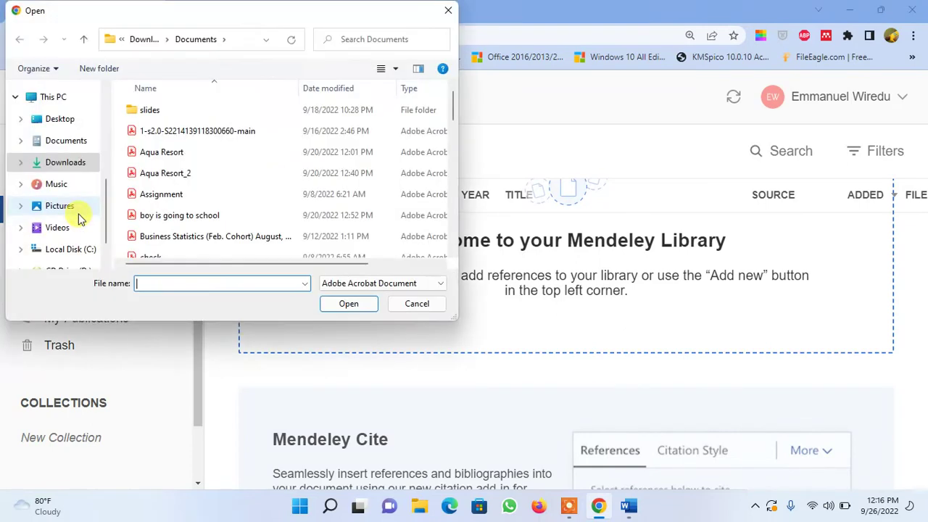
{"action": "left_click", "coordinate": [181, 134]}
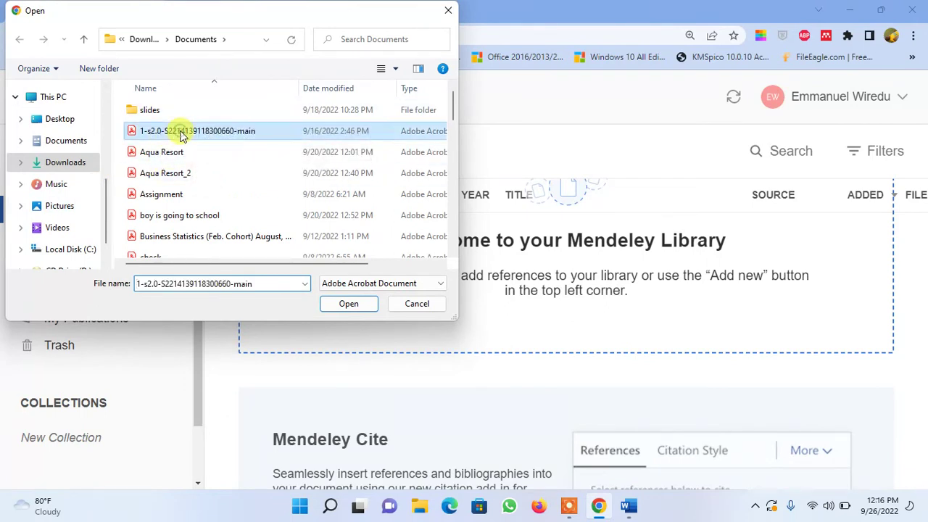
{"action": "left_click", "coordinate": [326, 303]}
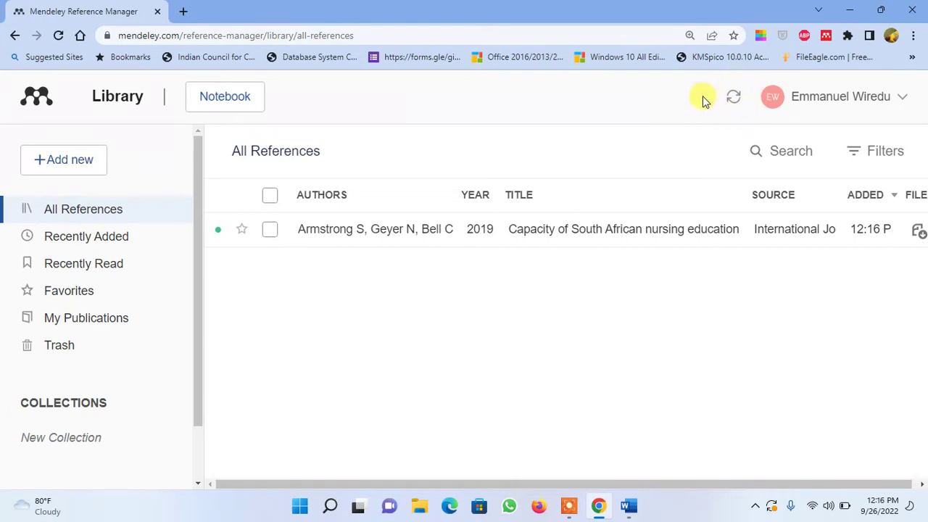
{"action": "left_click", "coordinate": [732, 100]}
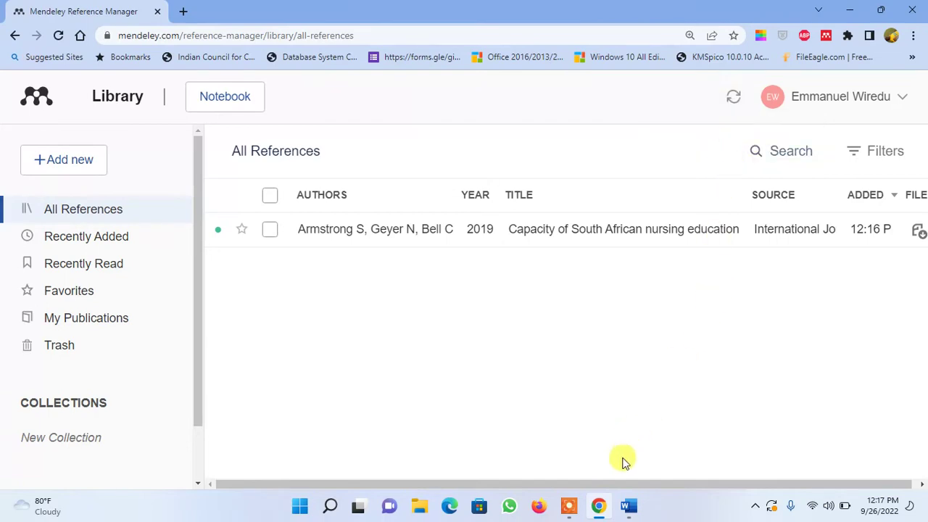
Back in Word, update Mendeley Cite from the library and cite "Capacity of South African nursing education institutions" at the end of the pasted paragraph.
{"action": "left_click", "coordinate": [629, 507]}
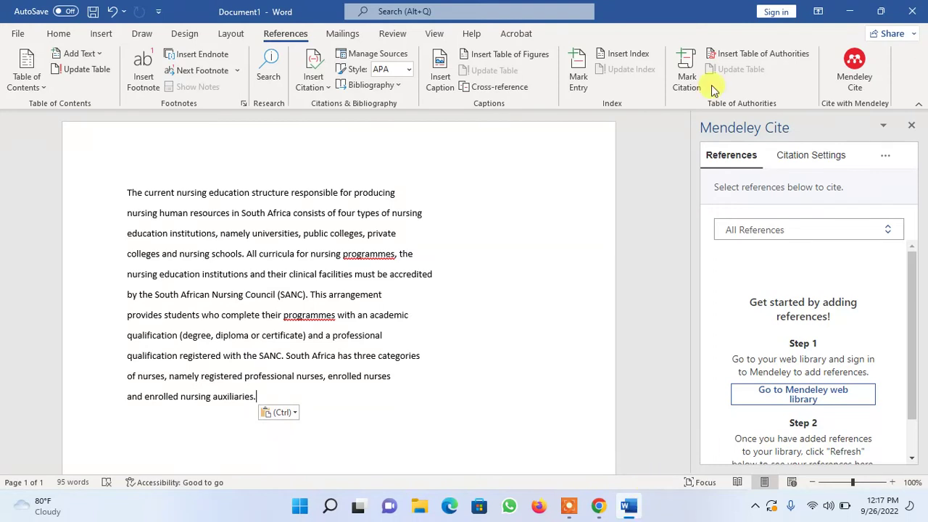
{"action": "left_click", "coordinate": [883, 159]}
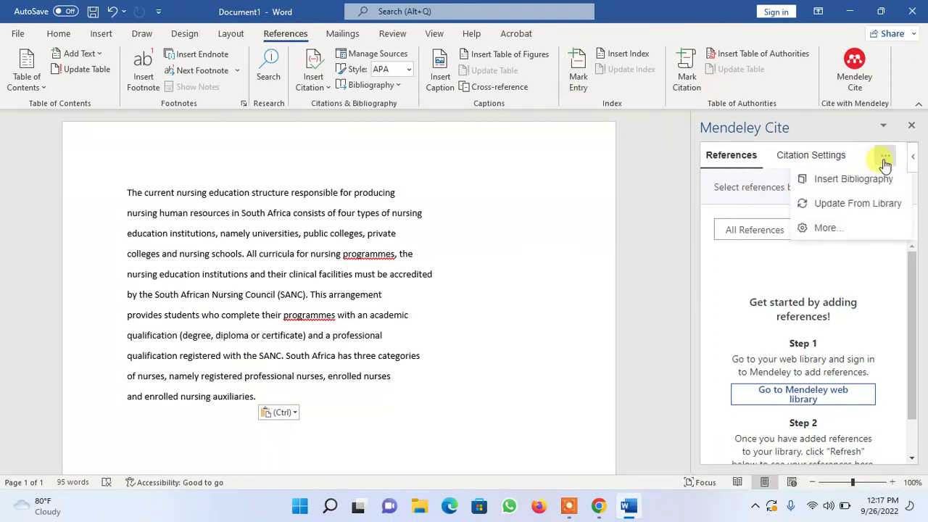
{"action": "left_click", "coordinate": [853, 210]}
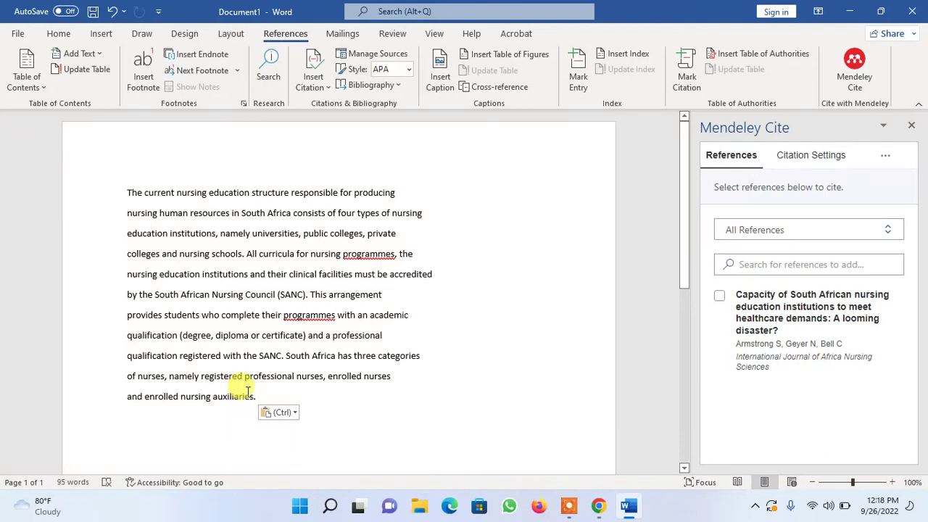
{"action": "left_click", "coordinate": [719, 299]}
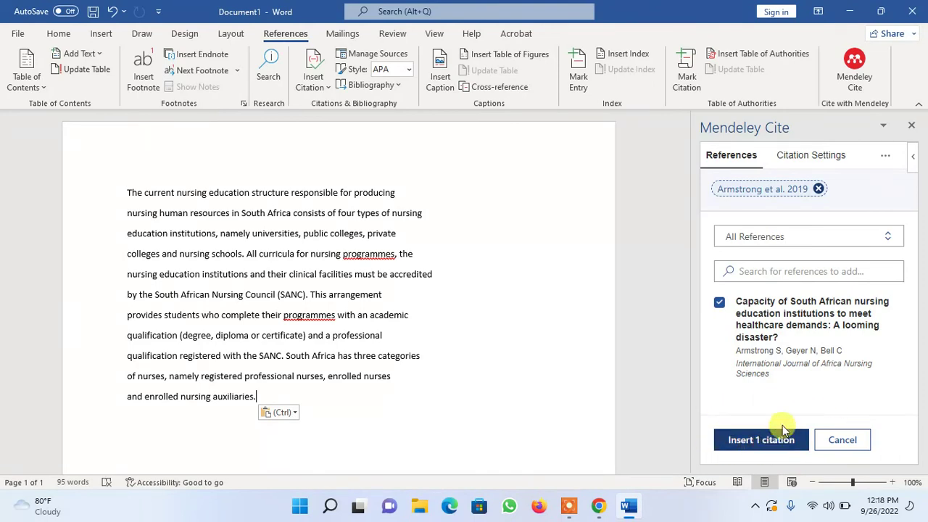
{"action": "left_click", "coordinate": [752, 448]}
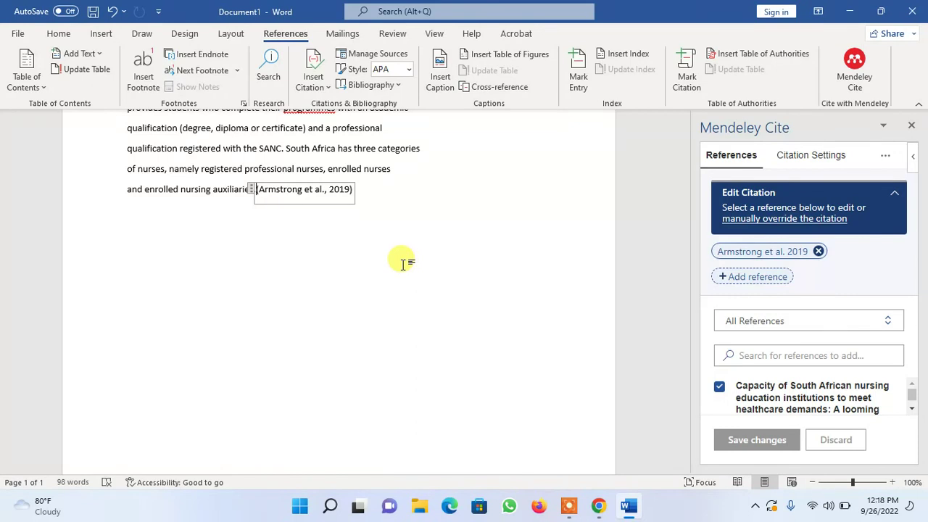
Add blank lines after the citation down to a second page and enter the heading "Reference" there, followed by an empty line.
{"action": "left_click", "coordinate": [389, 203]}
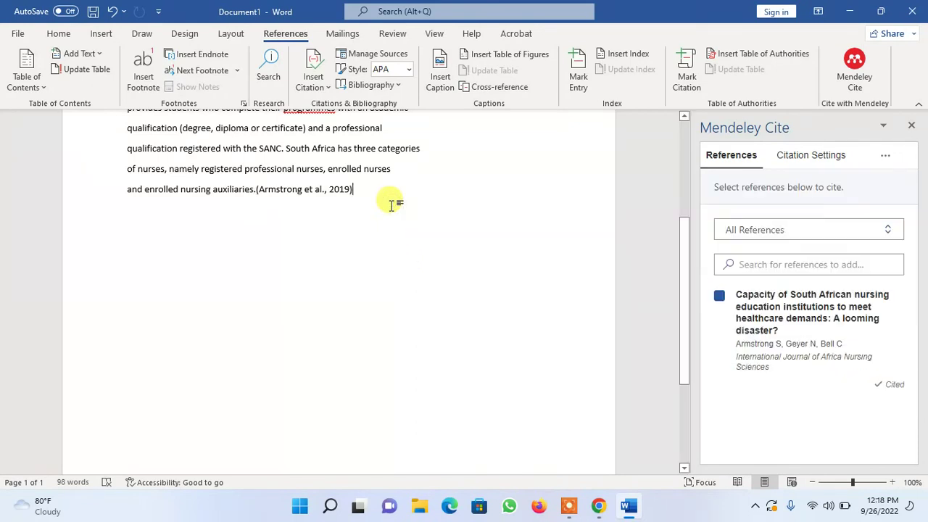
{"action": "key", "text": "Return"}
{"action": "key", "text": "Return"}
{"action": "key", "text": "Return"}
{"action": "key", "text": "Return"}
{"action": "key", "text": "Return"}
{"action": "key", "text": "Return"}
{"action": "key", "text": "Return"}
{"action": "key", "text": "Return"}
{"action": "key", "text": "Return"}
{"action": "key", "text": "Return"}
{"action": "key", "text": "Return"}
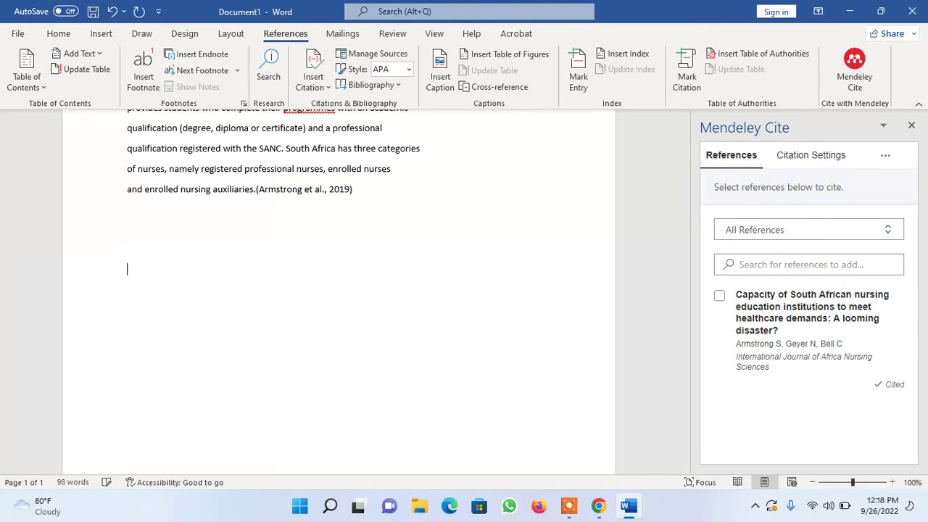
{"action": "key", "text": "Return"}
{"action": "key", "text": "Return"}
{"action": "key", "text": "Return"}
{"action": "key", "text": "Return"}
{"action": "key", "text": "Return"}
{"action": "key", "text": "Return"}
{"action": "key", "text": "Return"}
{"action": "key", "text": "Return"}
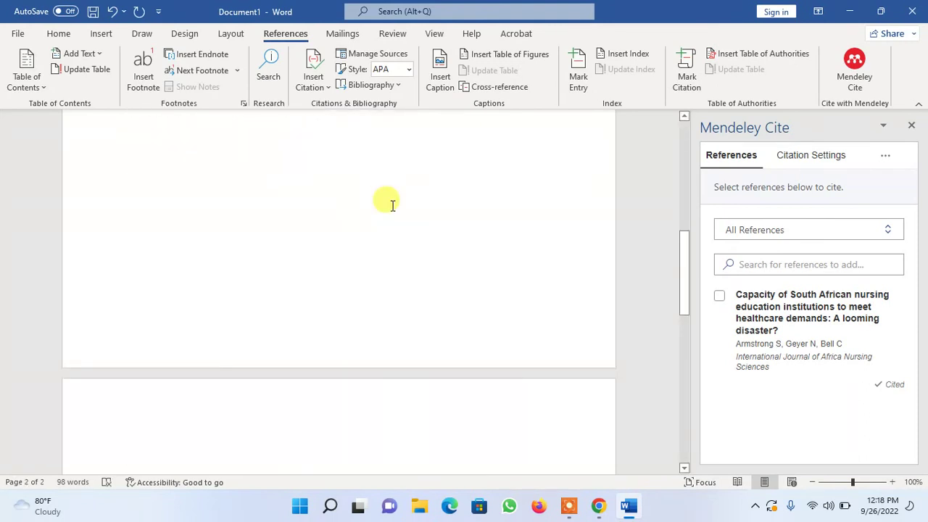
{"action": "type", "text": "R"}
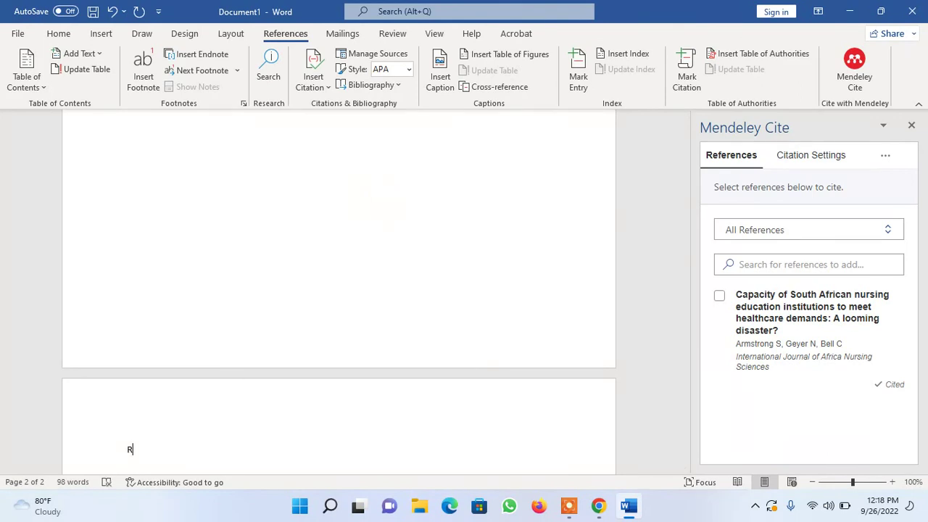
{"action": "type", "text": "eference"}
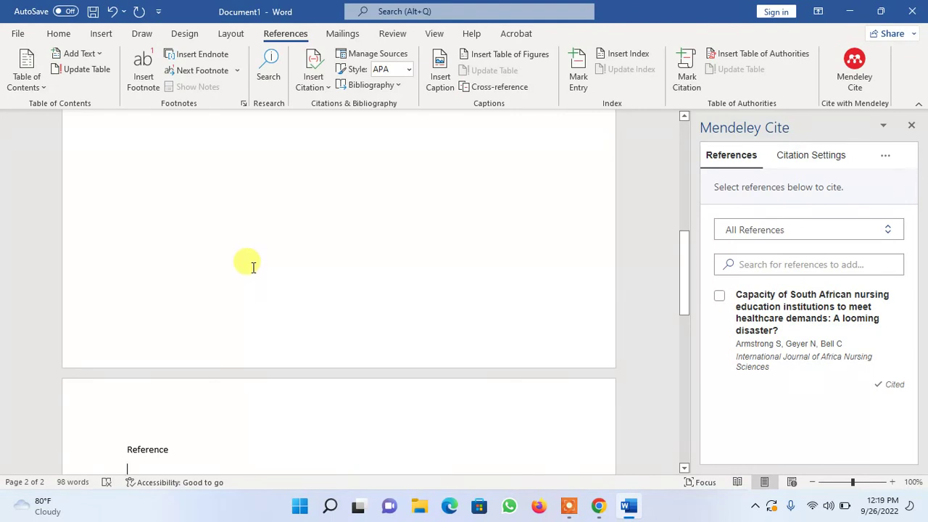
Select the article "Capacity of South African nursing education institutions" in Mendeley Cite and insert the bibliography below the "Reference" heading.
{"action": "scroll", "coordinate": [253, 266], "scroll_direction": "down", "scroll_amount": 3}
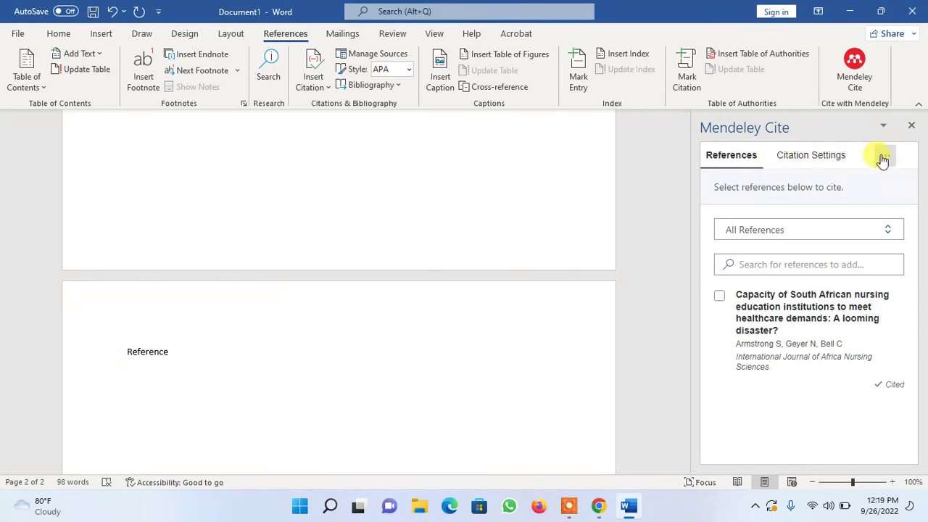
{"action": "left_click", "coordinate": [718, 302]}
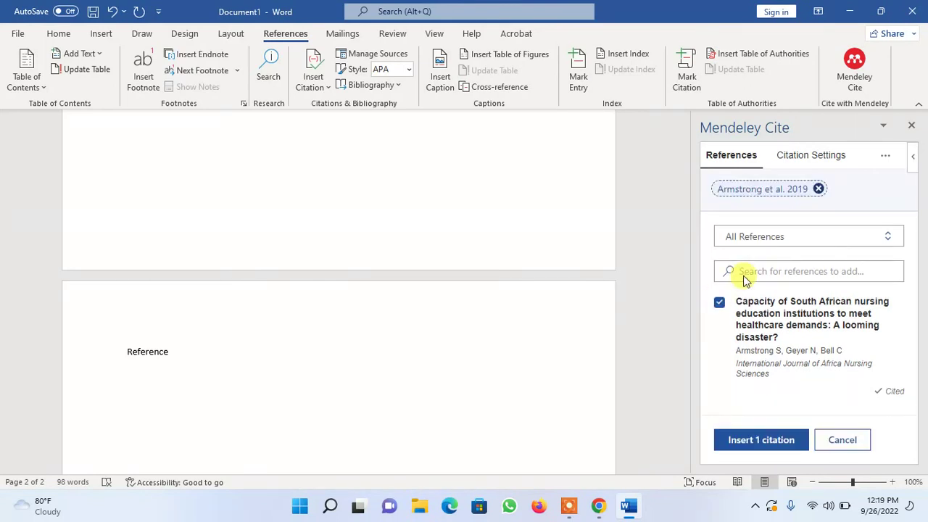
{"action": "left_click", "coordinate": [883, 158]}
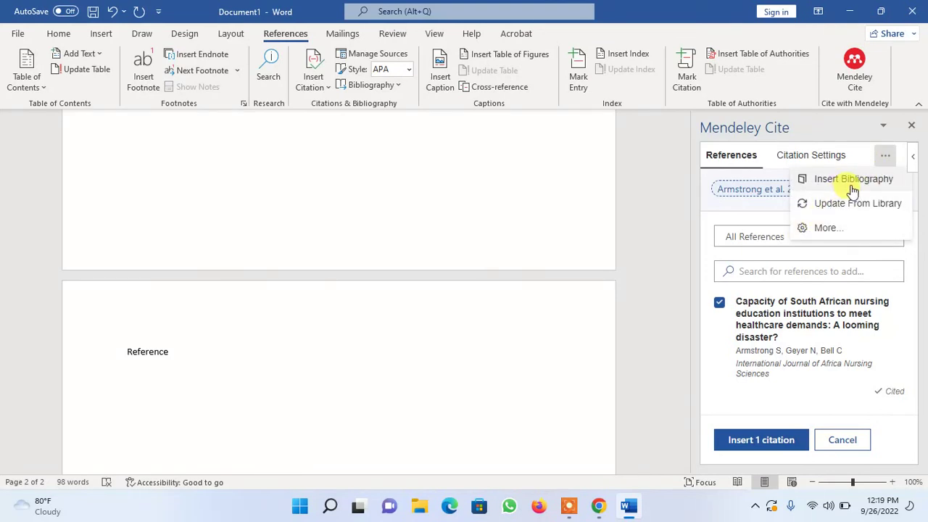
{"action": "left_click", "coordinate": [853, 185]}
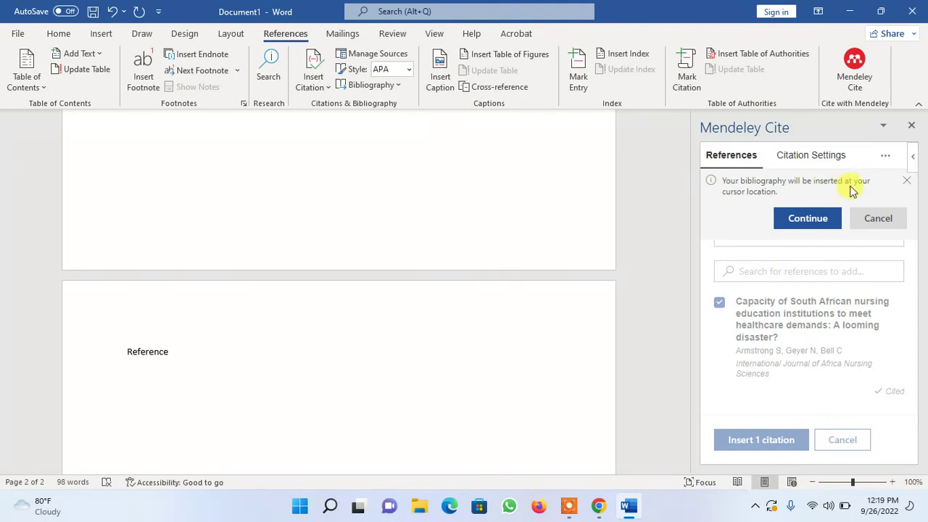
{"action": "left_click", "coordinate": [807, 218]}
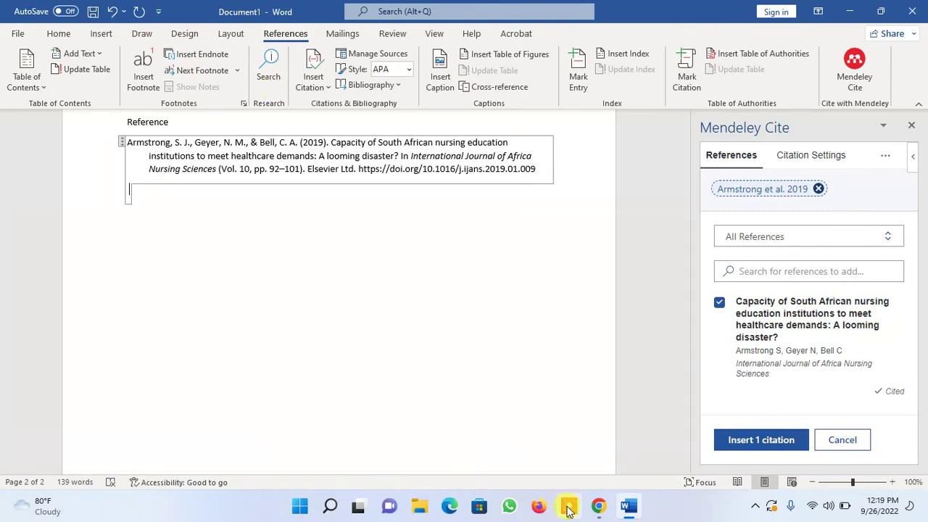
{"action": "left_click", "coordinate": [569, 509]}
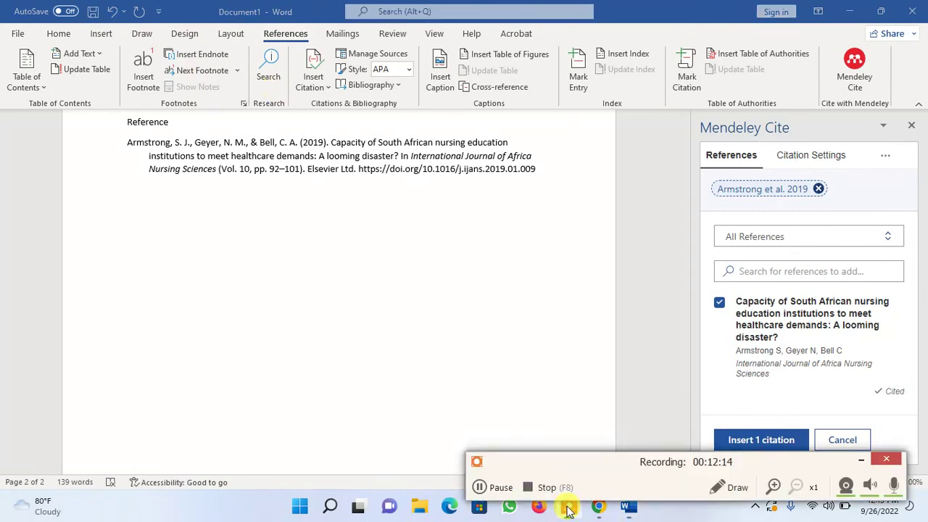